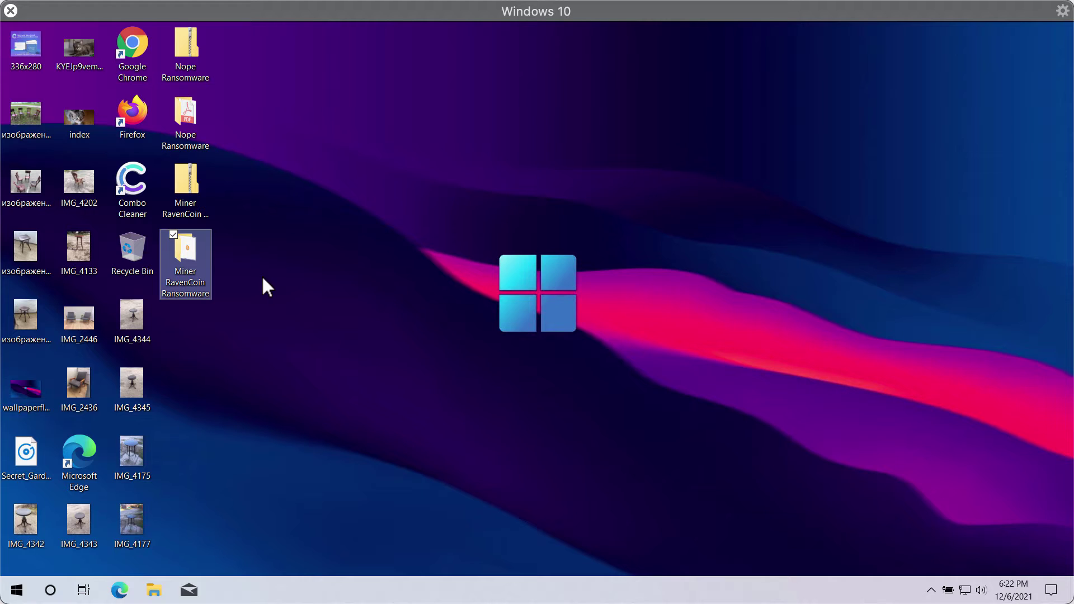
# Preview four desktop pictures: the first chairs photo, index, the KYEJp9vem cat photo and IMG_4175, closing each one.
pyautogui.click(263, 278)
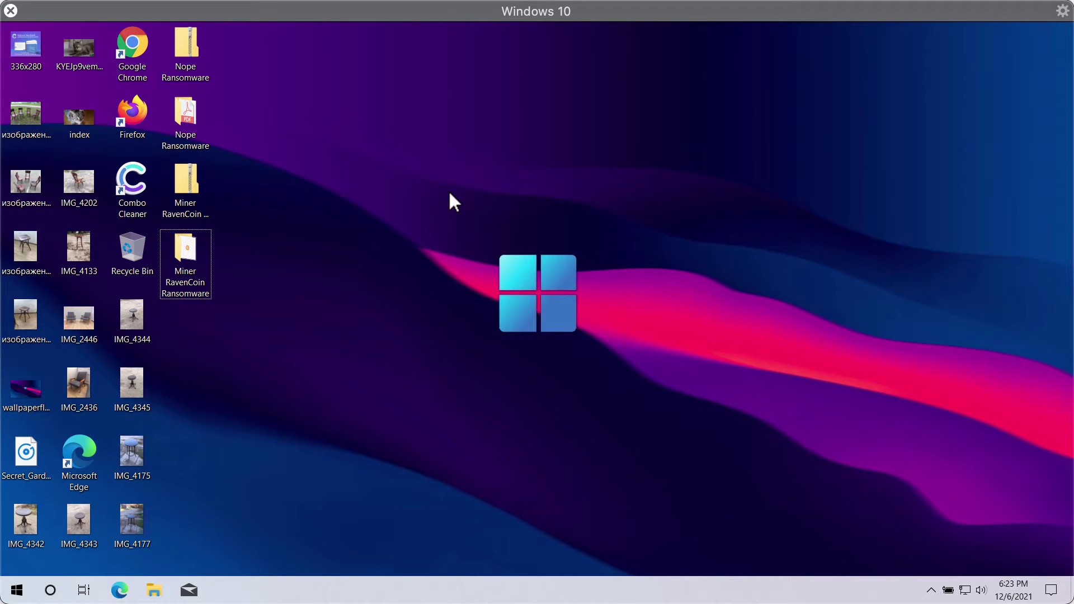
pyautogui.click(28, 116)
pyautogui.doubleClick(29, 116)
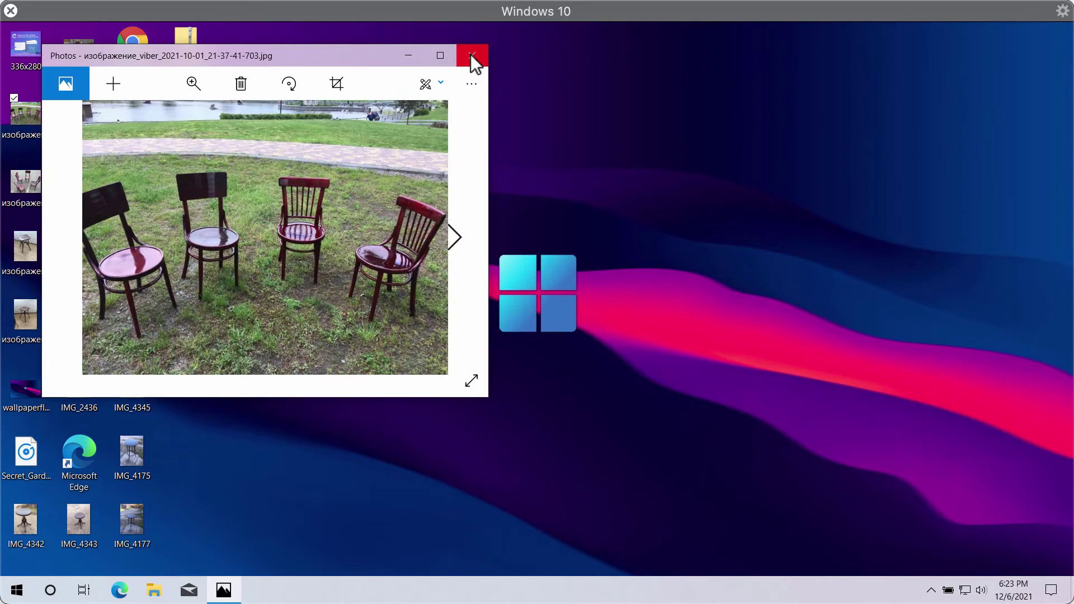
pyautogui.click(471, 56)
pyautogui.doubleClick(69, 109)
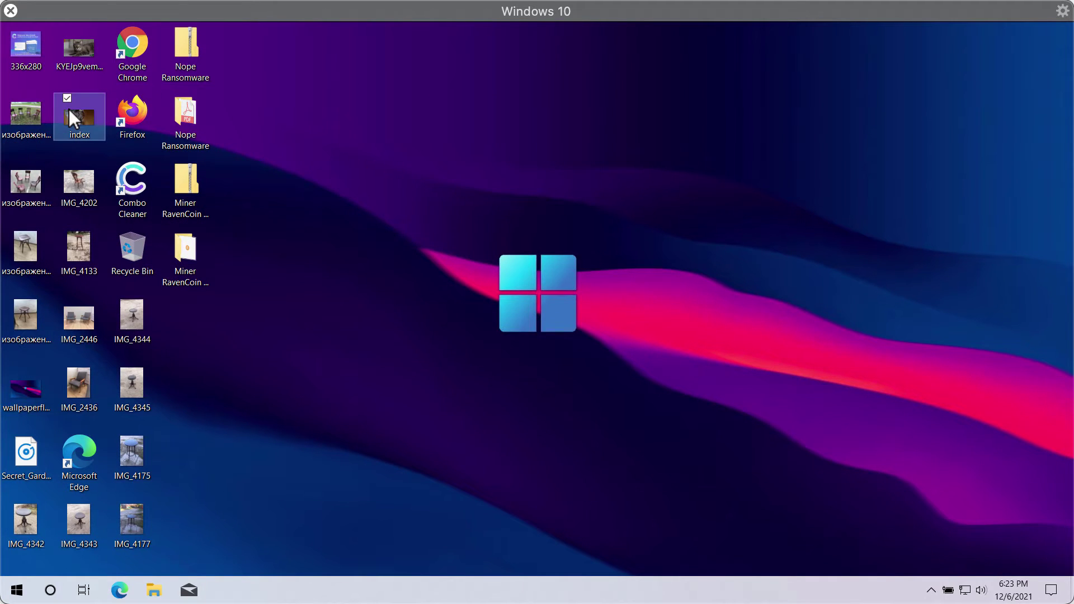
pyautogui.click(471, 55)
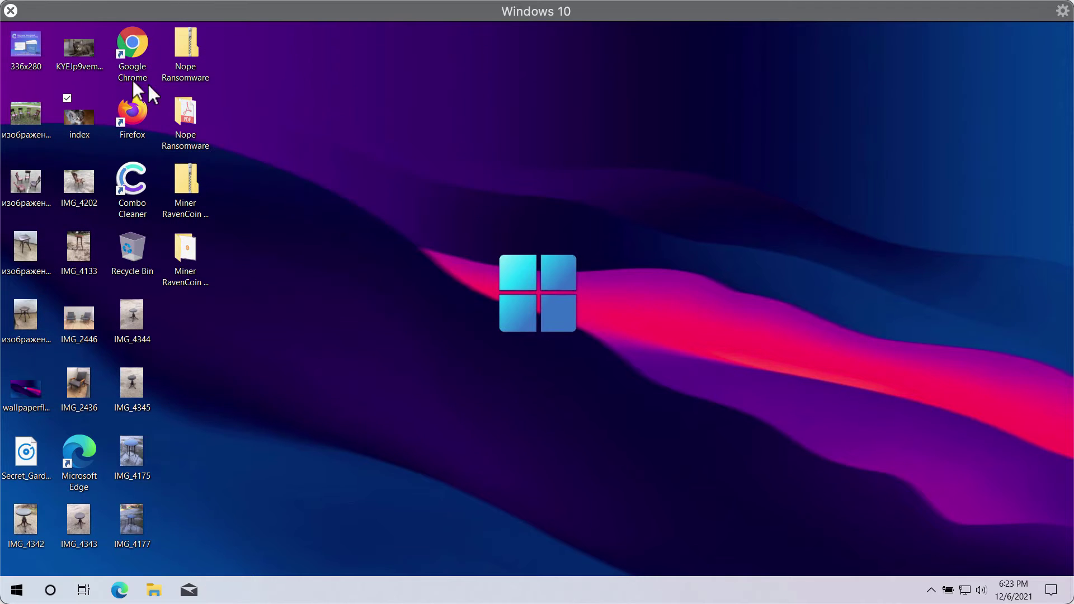
pyautogui.doubleClick(84, 44)
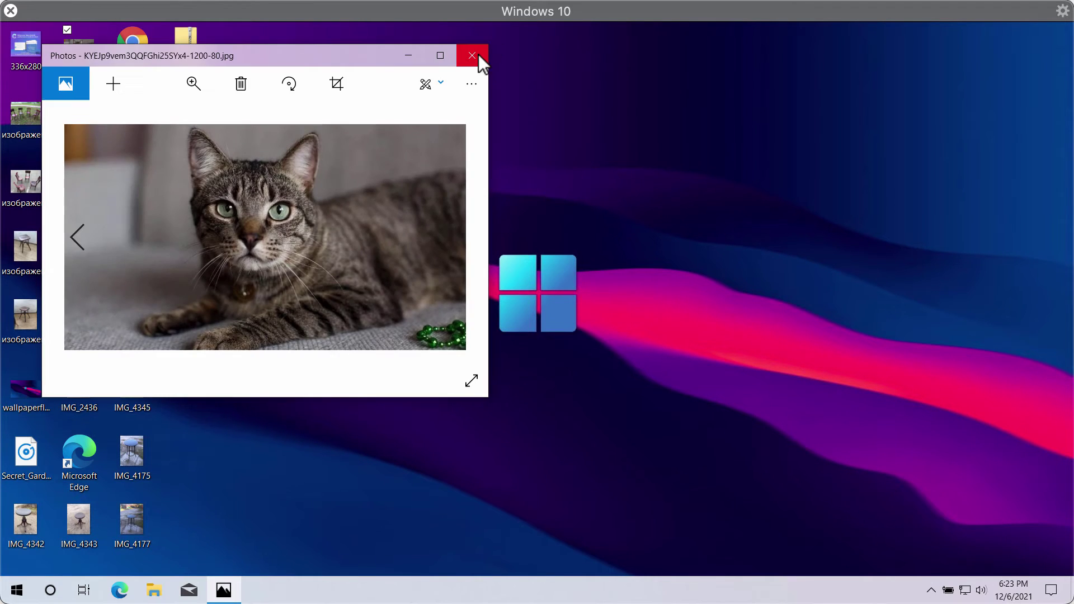
pyautogui.click(478, 55)
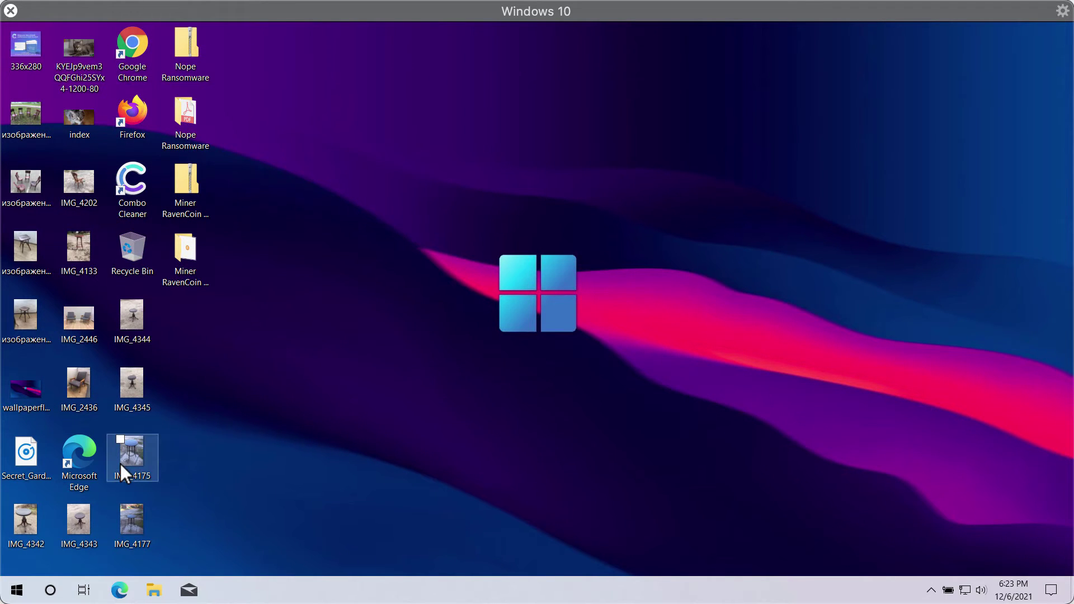
pyautogui.doubleClick(120, 465)
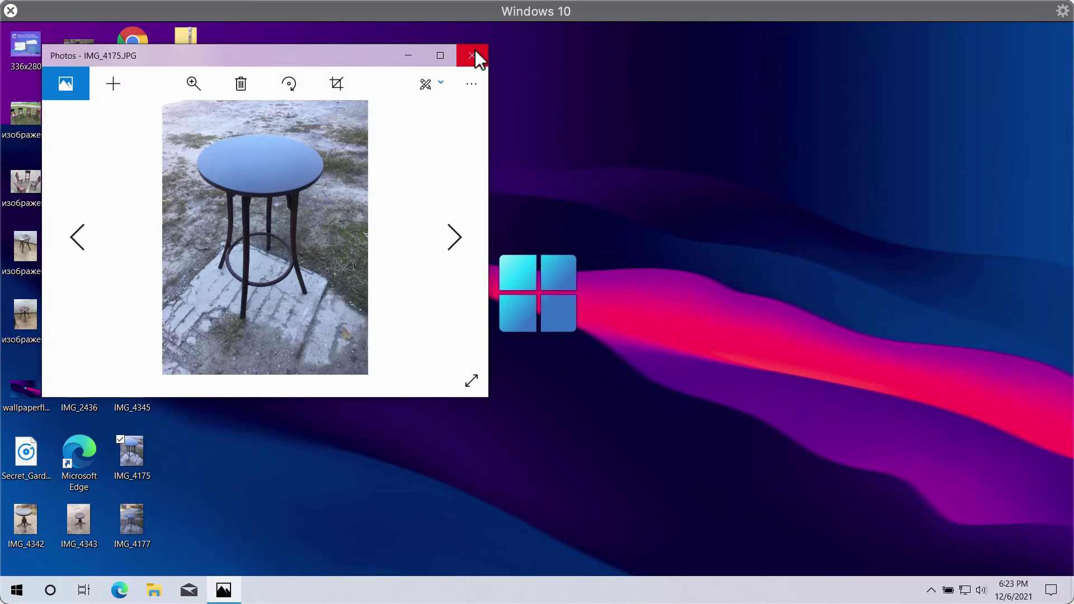
pyautogui.click(475, 51)
# Run the application inside the desktop's Miner RavenCoin Ransomware folder and close the folder window.
pyautogui.click(170, 274)
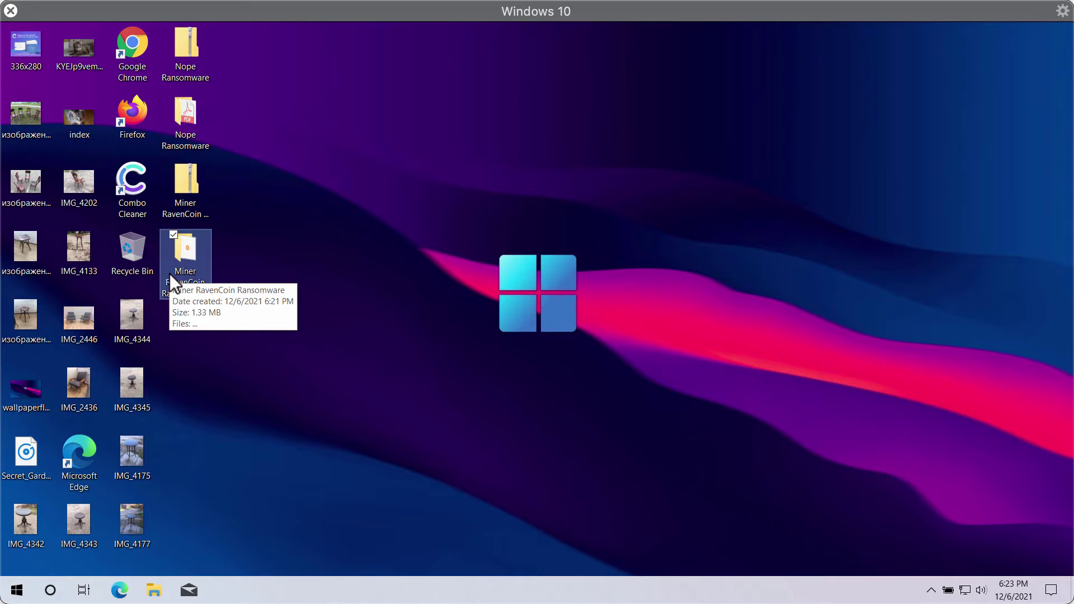
pyautogui.click(327, 242)
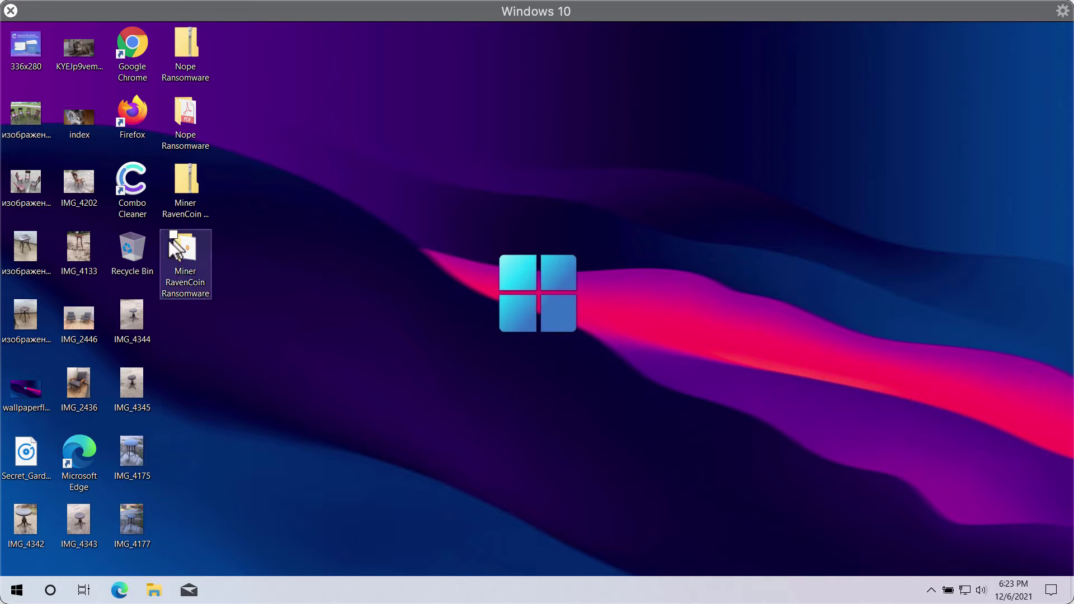
pyautogui.doubleClick(196, 286)
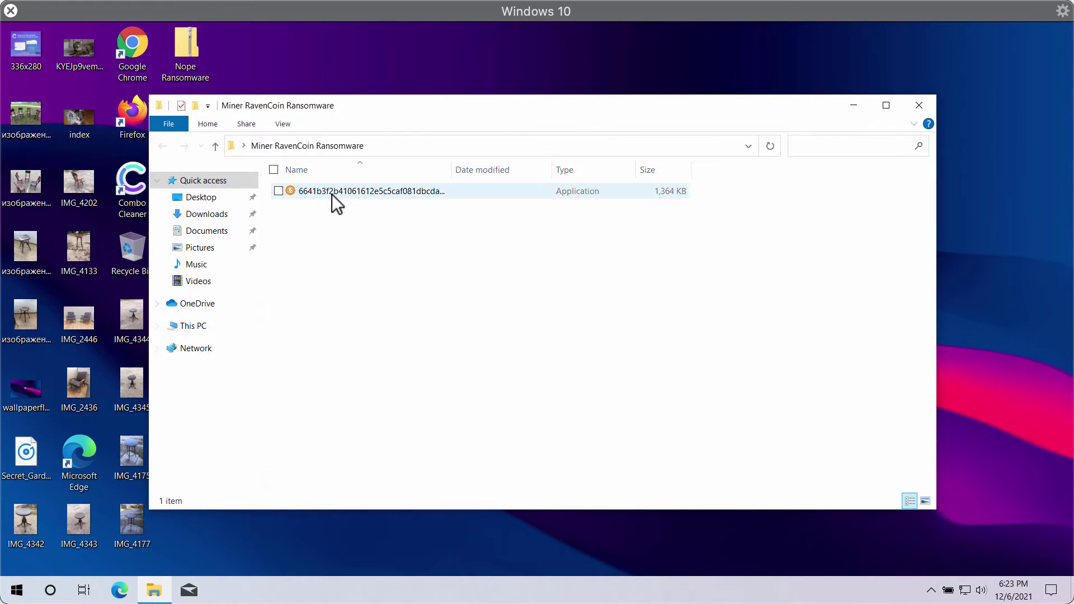
pyautogui.click(331, 195)
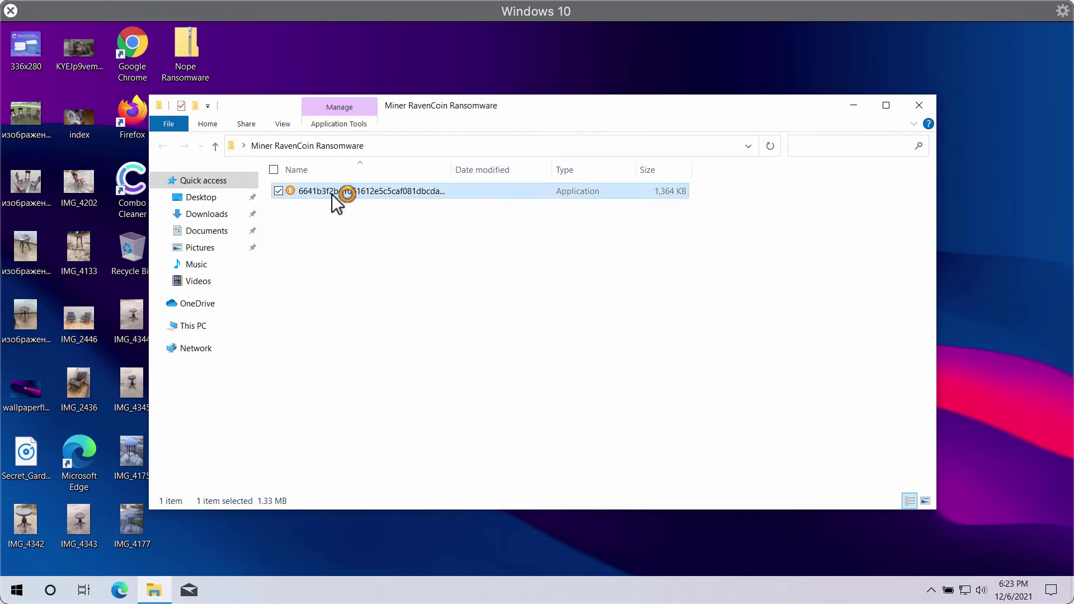
pyautogui.click(918, 107)
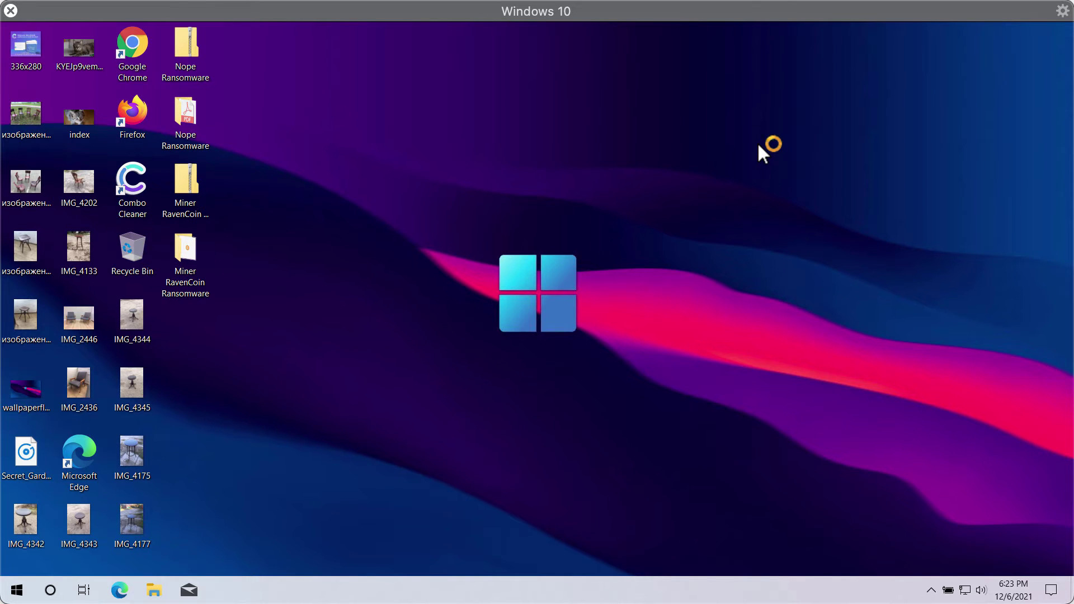
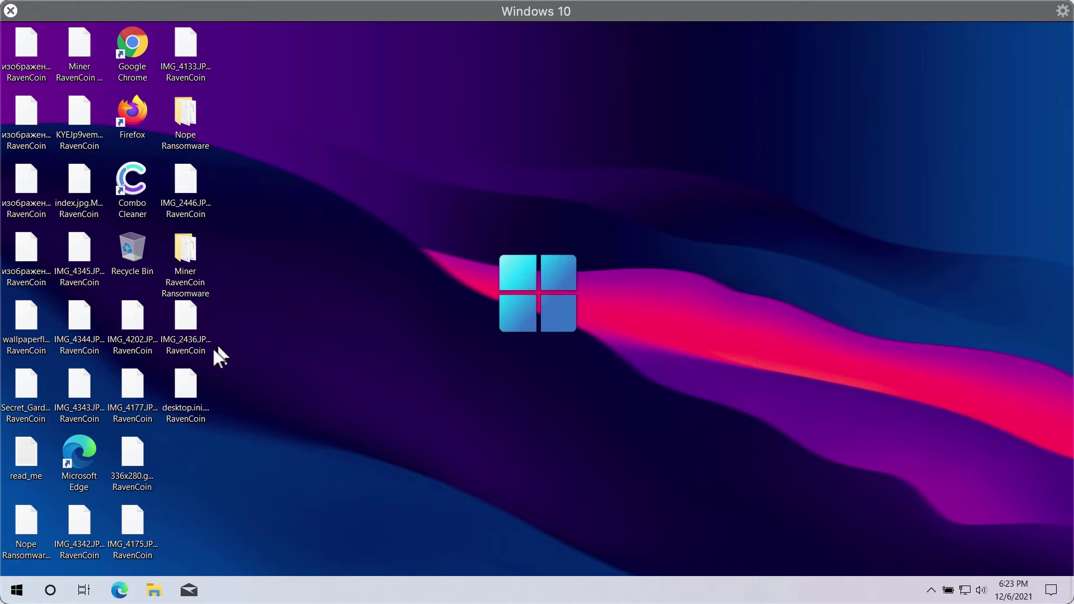
# Select the encrypted IMG_2436 file and move the read_me ransom note window aside to uncover the desktop icons.
pyautogui.click(189, 339)
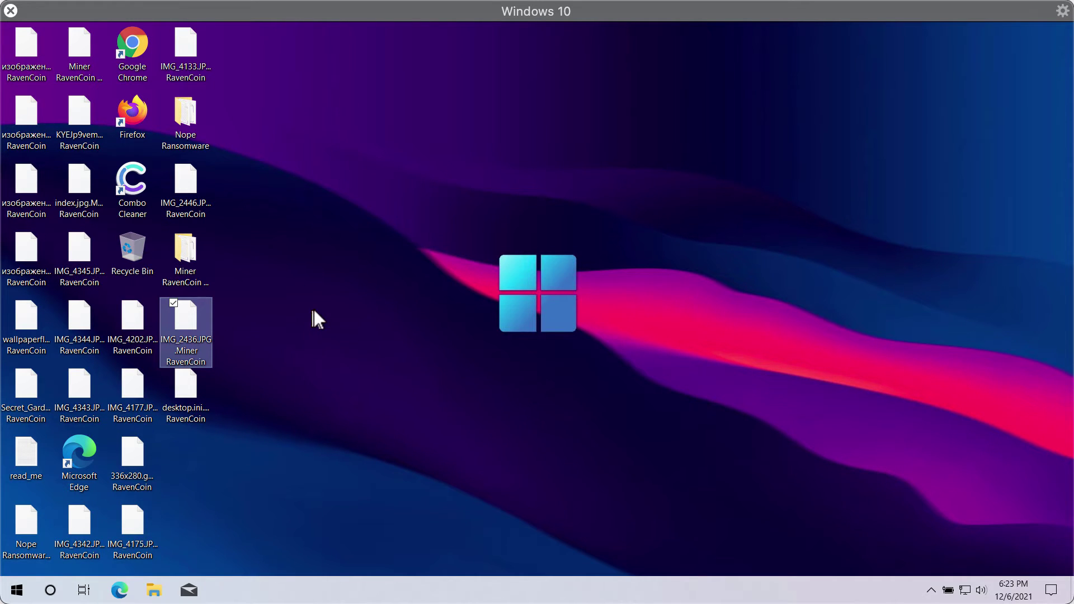
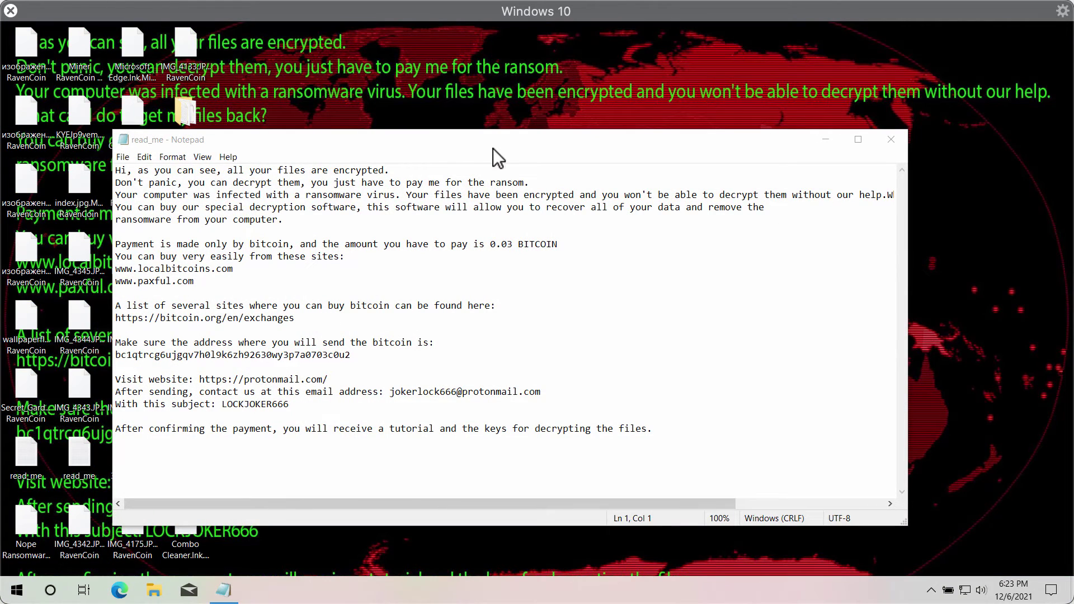
pyautogui.moveTo(493, 149); pyautogui.dragTo(611, 155)
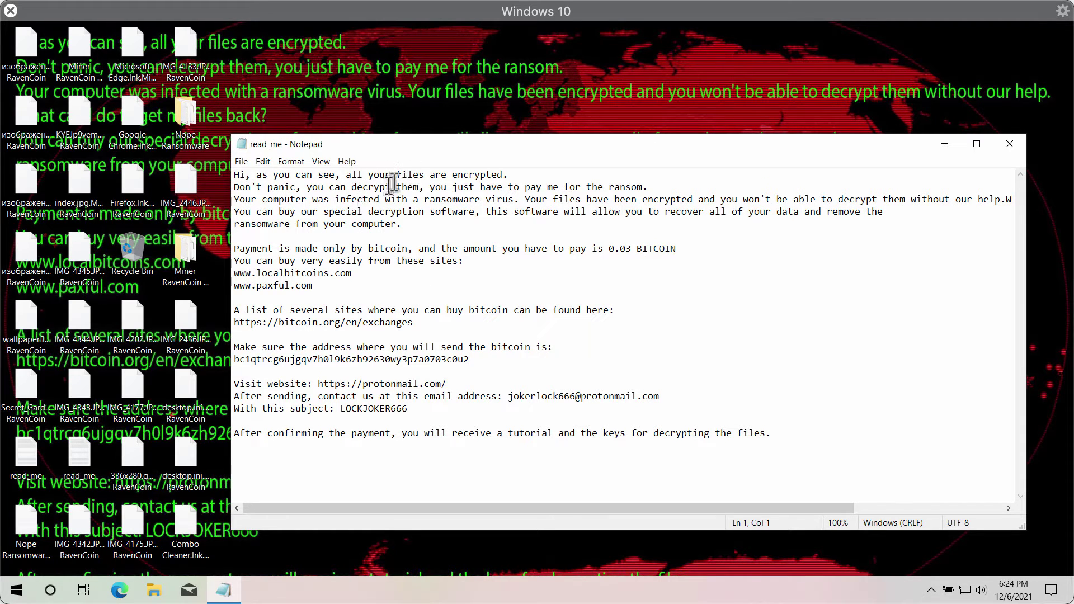
pyautogui.moveTo(455, 162); pyautogui.dragTo(498, 168)
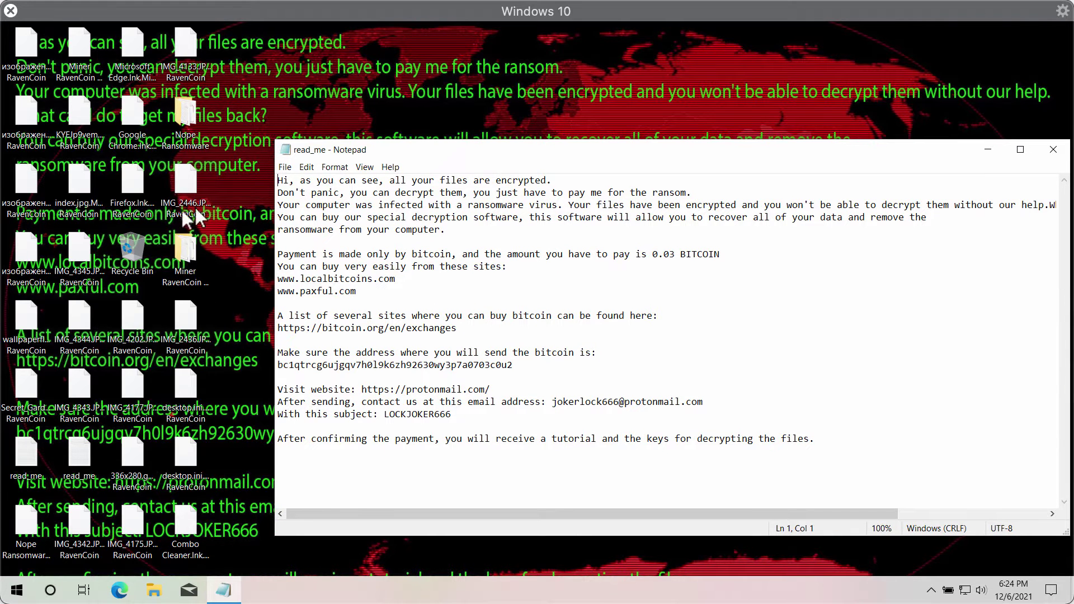
# Open the Recycle Bin and browse from there to the Program Files (x86) folder on drive C.
pyautogui.click(130, 248)
pyautogui.doubleClick(130, 248)
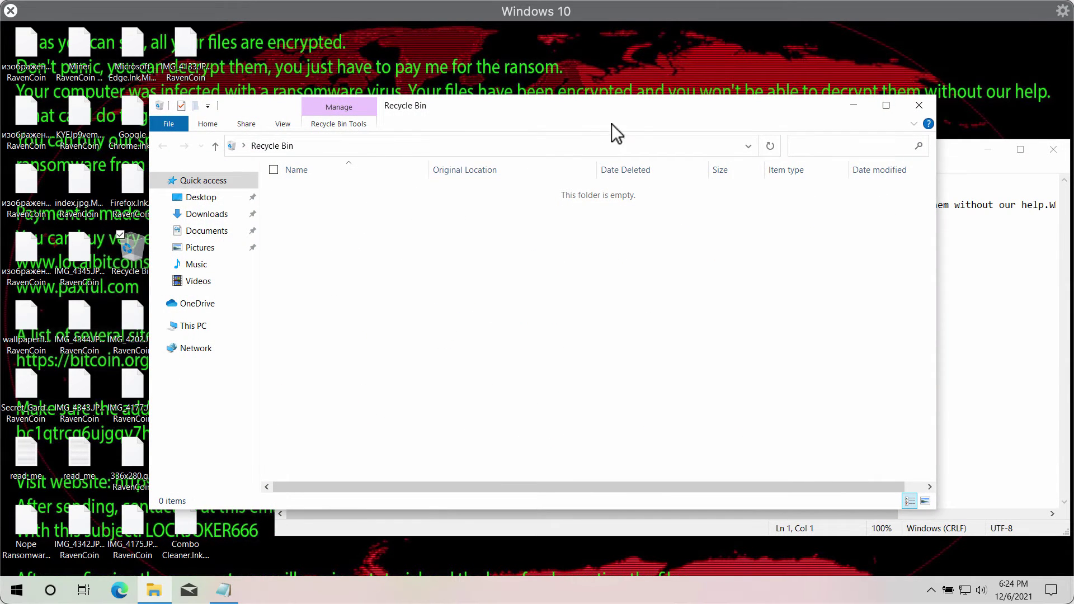
pyautogui.click(202, 326)
pyautogui.doubleClick(381, 300)
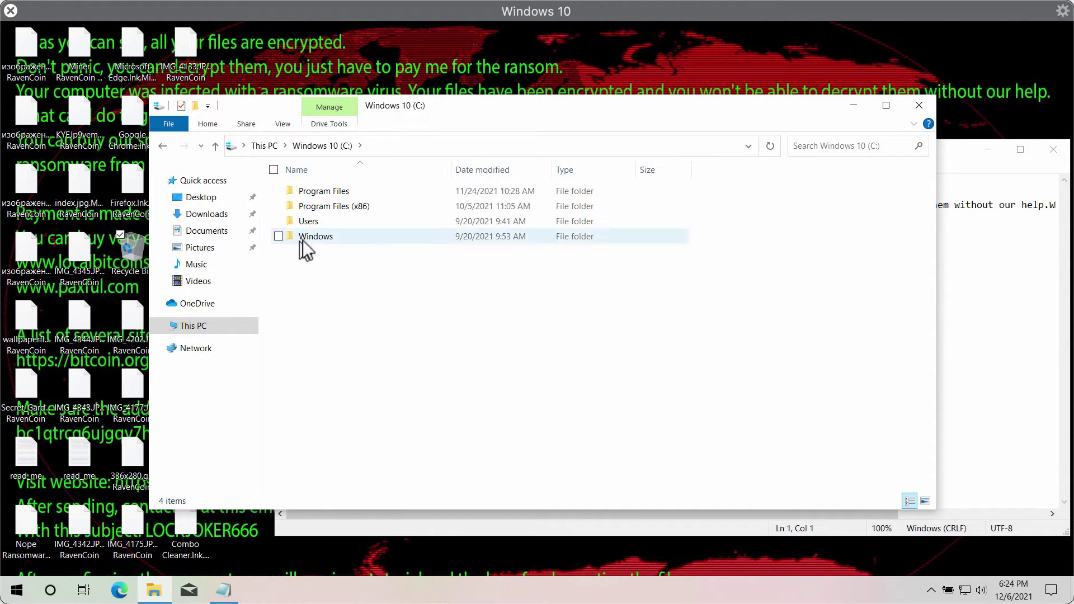
pyautogui.click(343, 205)
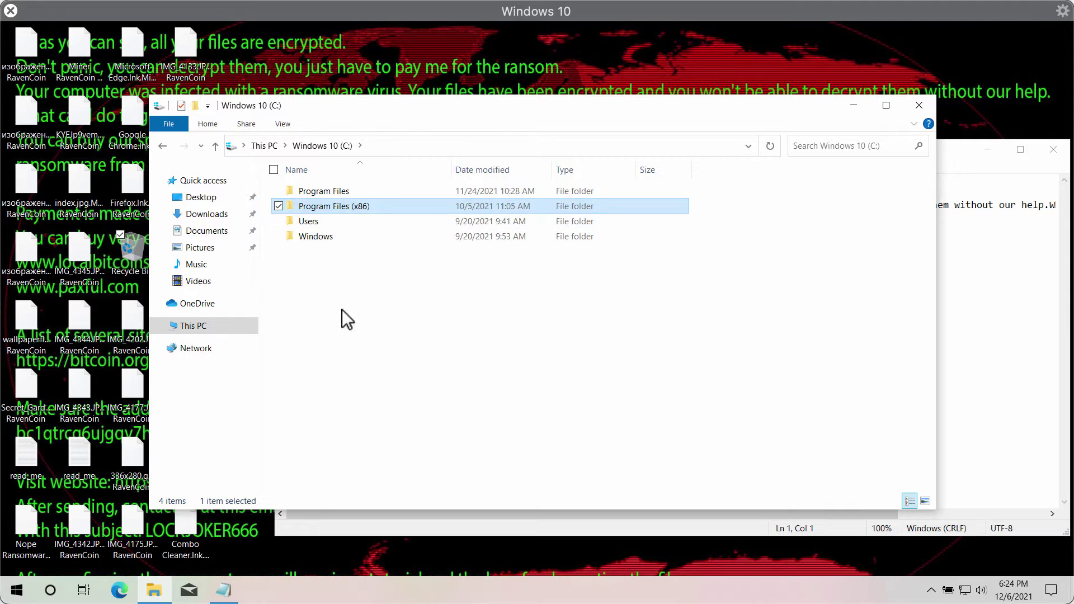
pyautogui.doubleClick(368, 210)
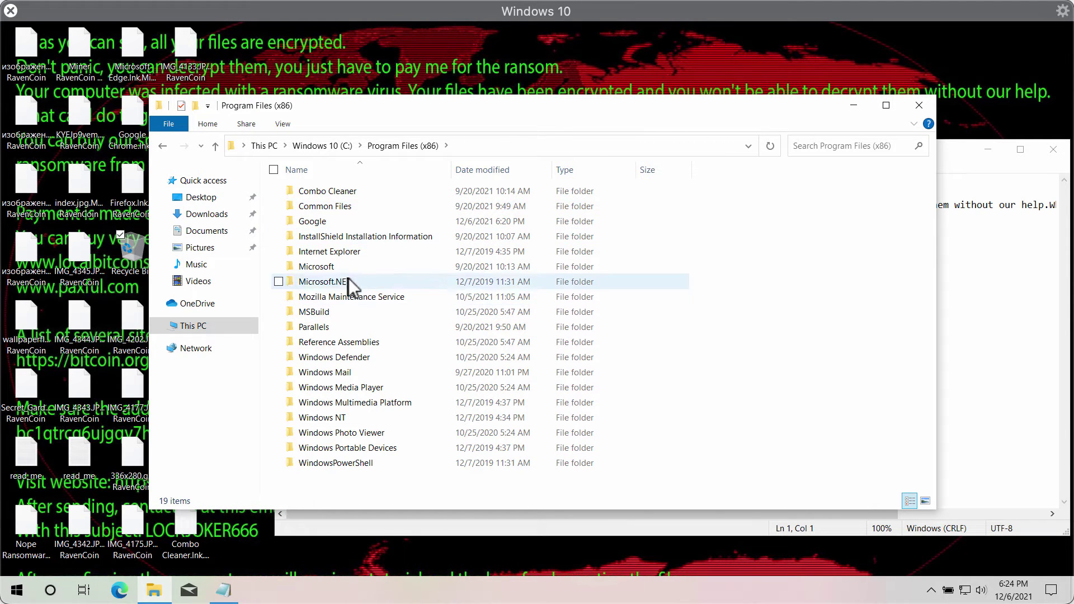
# Launch iexplore from the Internet Explorer folder.
pyautogui.doubleClick(358, 253)
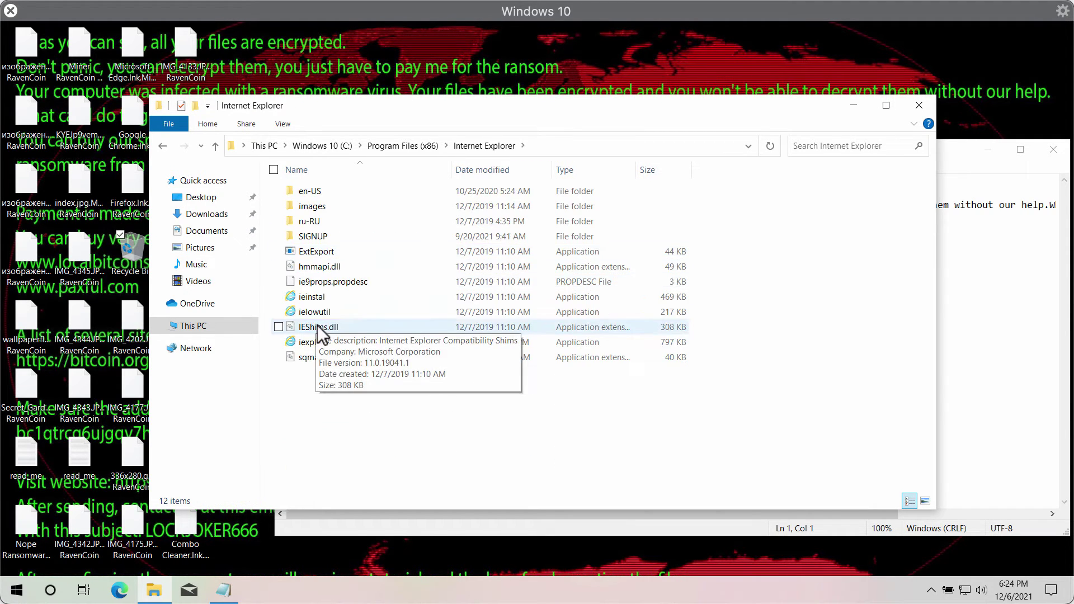
pyautogui.click(305, 342)
pyautogui.doubleClick(305, 342)
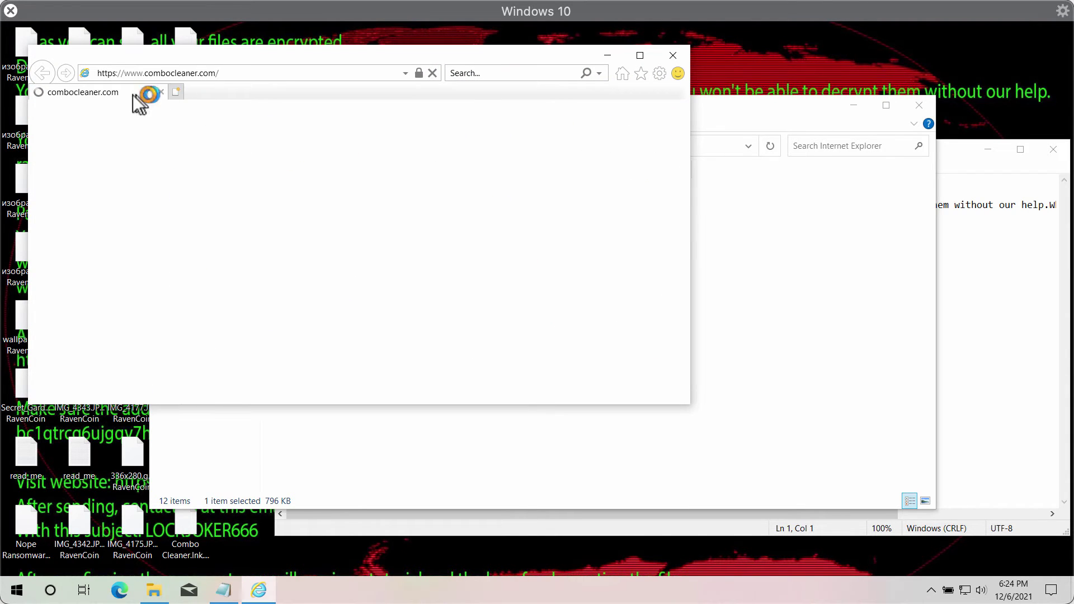
# Examine the combocleaner.com home page down to its download section and minimize the browser.
pyautogui.click(176, 90)
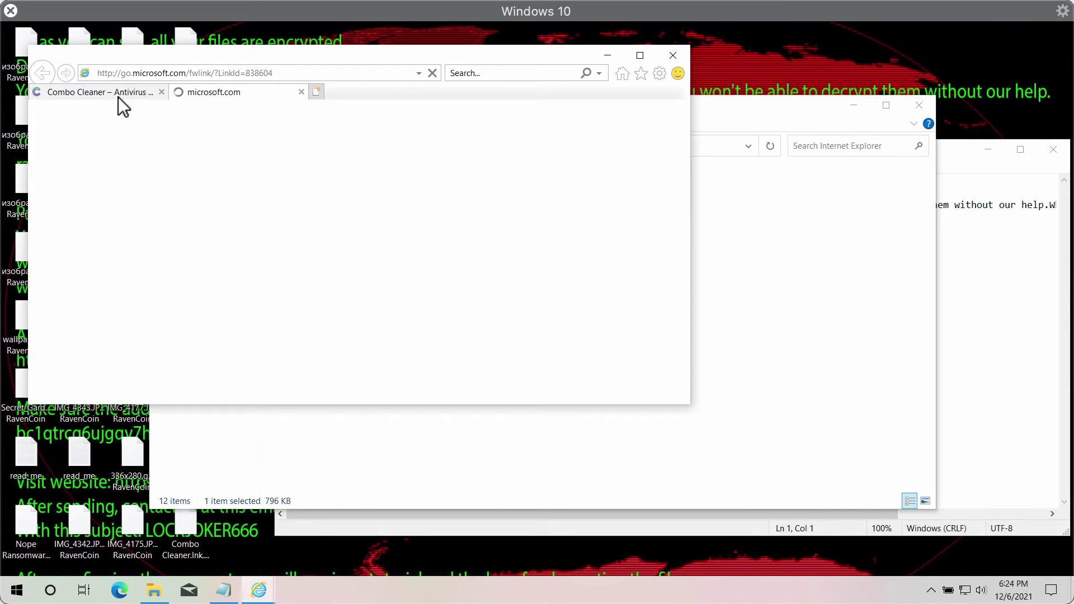
pyautogui.click(86, 92)
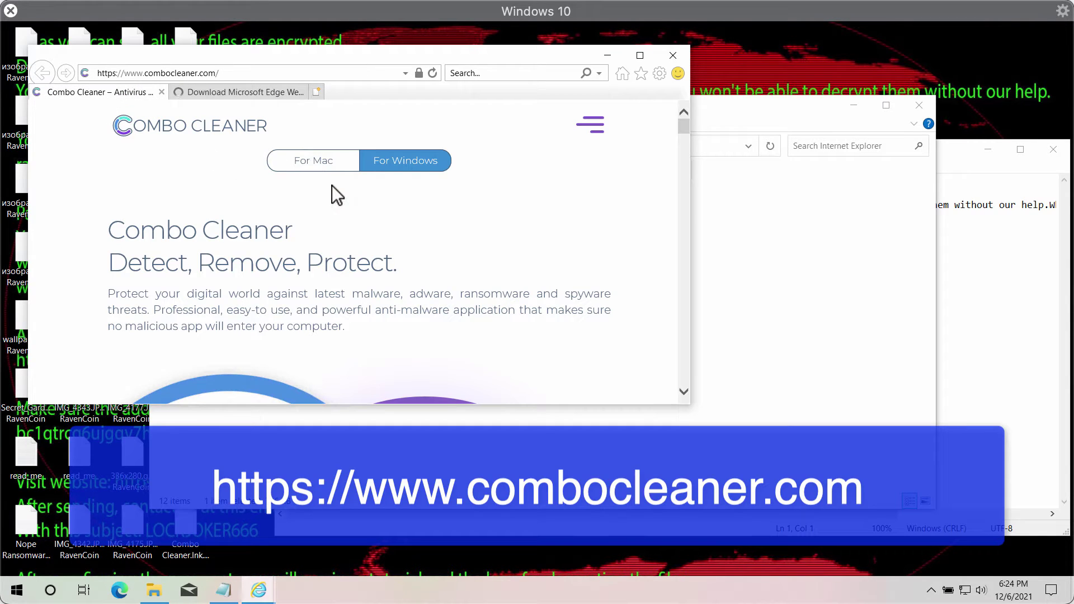
pyautogui.scroll(-5, 332, 203)
pyautogui.scroll(-3, 338, 257)
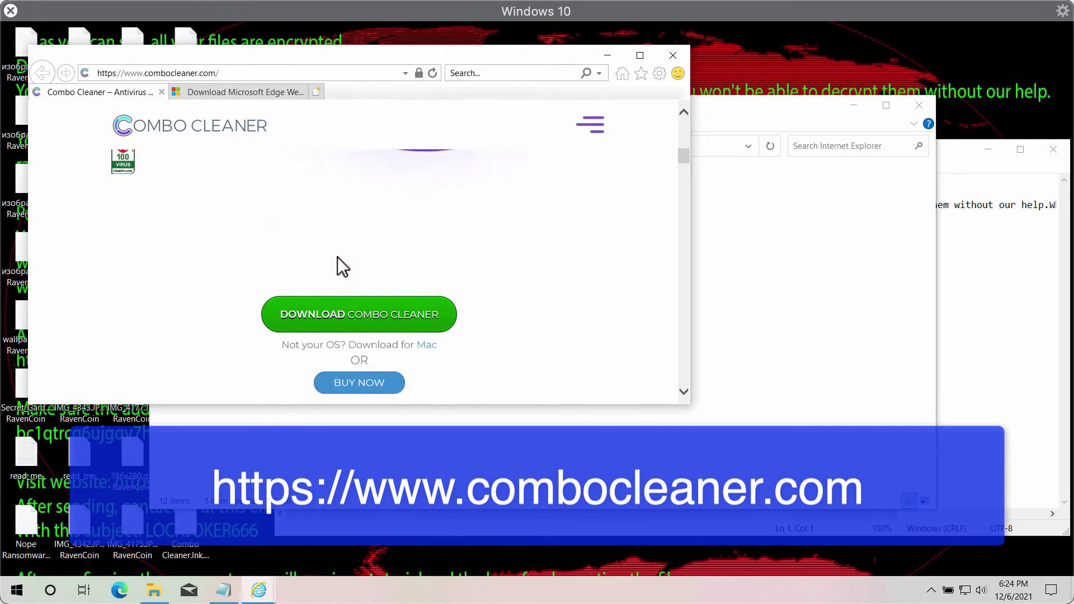
pyautogui.click(606, 56)
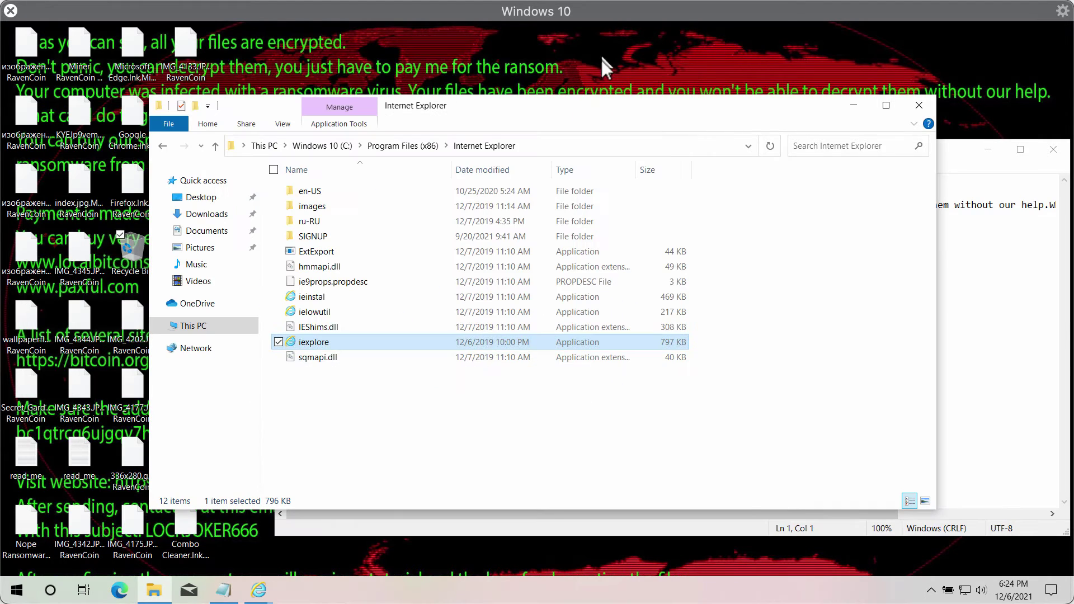
# Return to Program Files (x86) and launch the ComboCleaner application from the Combo Cleaner folder.
pyautogui.click(413, 138)
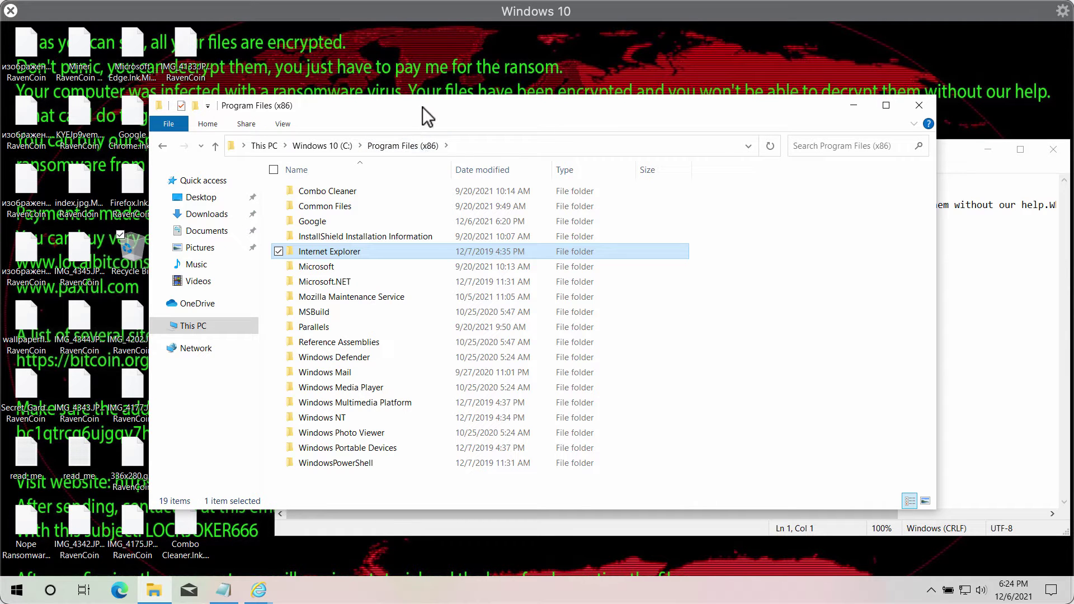
pyautogui.moveTo(422, 106); pyautogui.dragTo(508, 122)
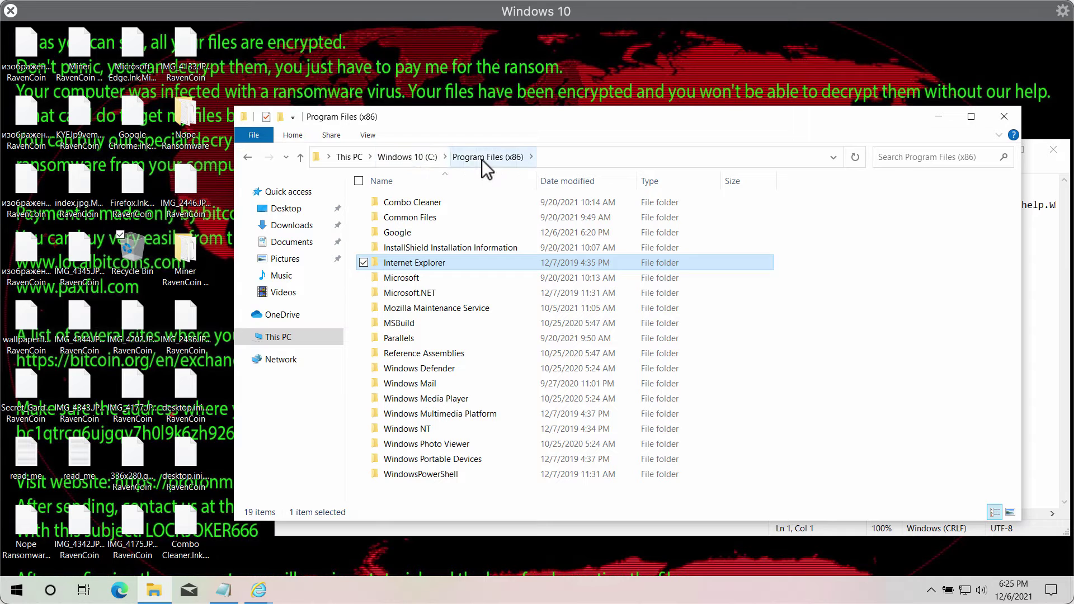
pyautogui.doubleClick(417, 206)
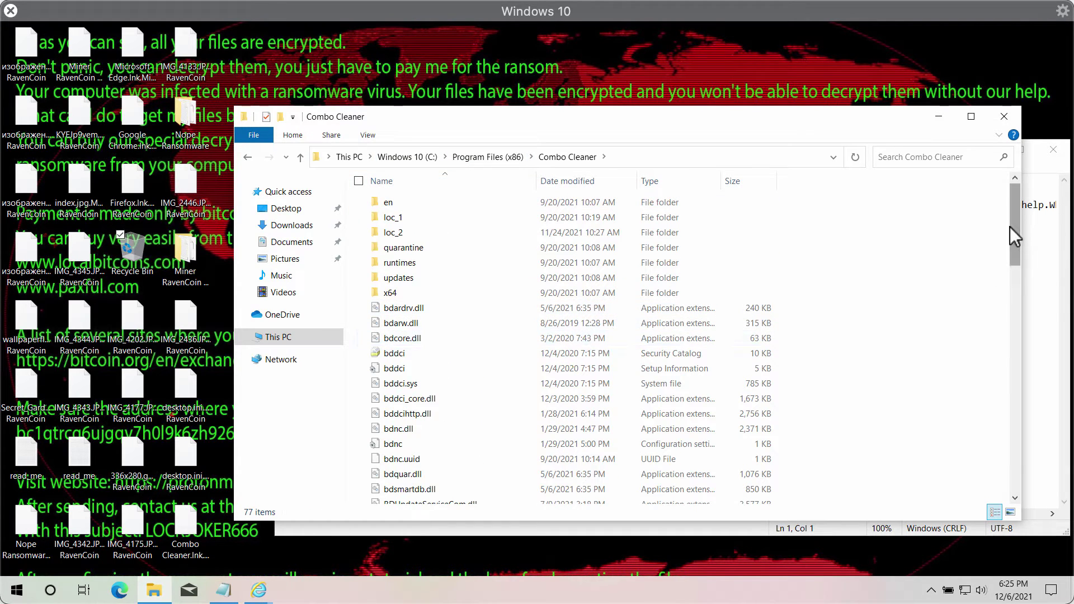
pyautogui.moveTo(1010, 227); pyautogui.dragTo(999, 276)
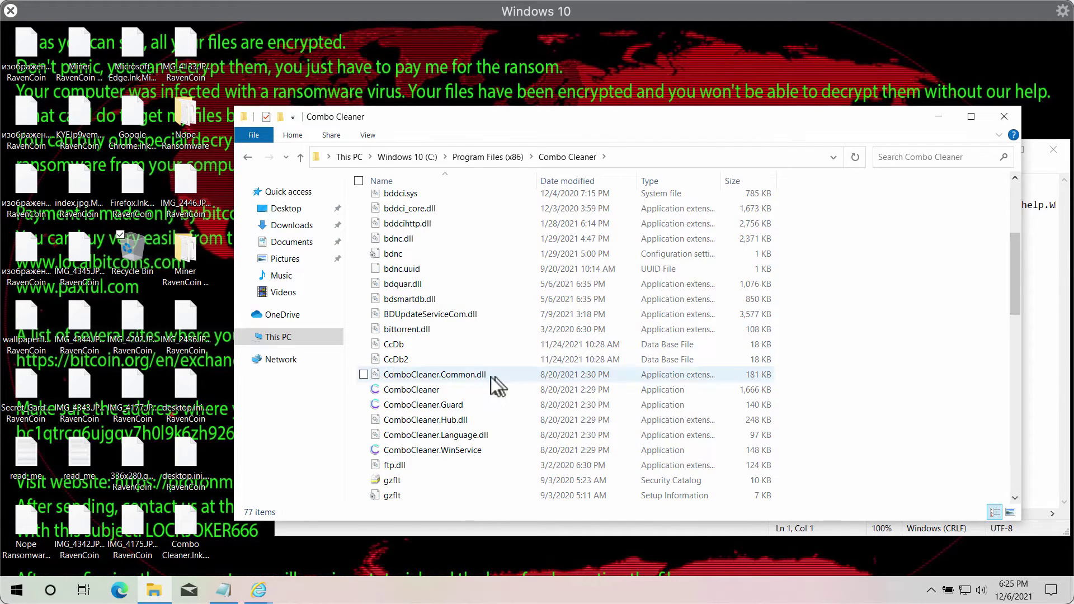
pyautogui.doubleClick(422, 390)
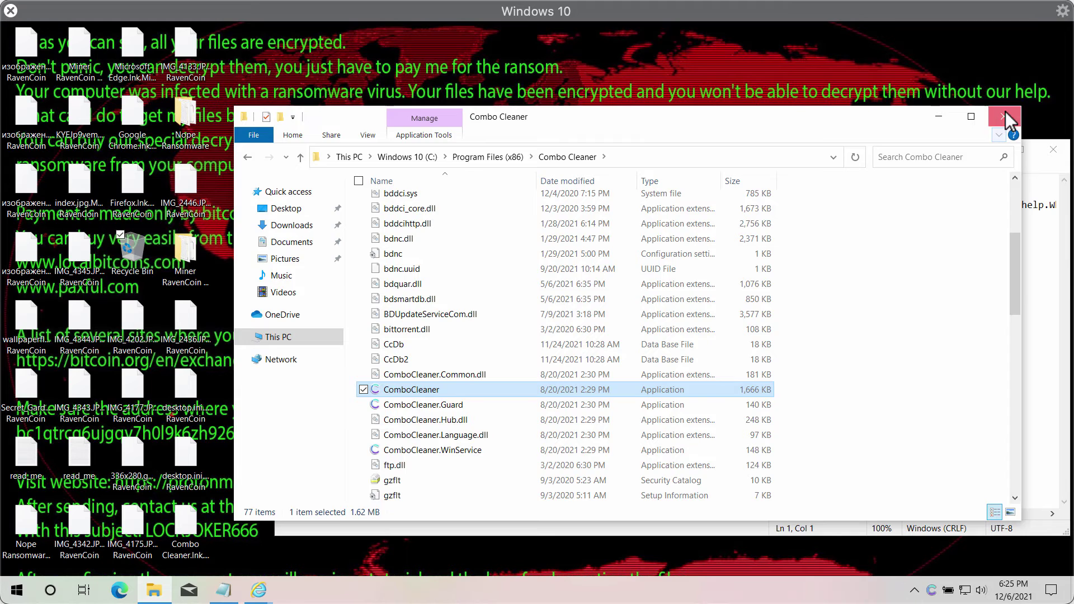
# Clear the folder window and ransom note from the desktop and reposition the Combo Cleaner window.
pyautogui.click(1006, 118)
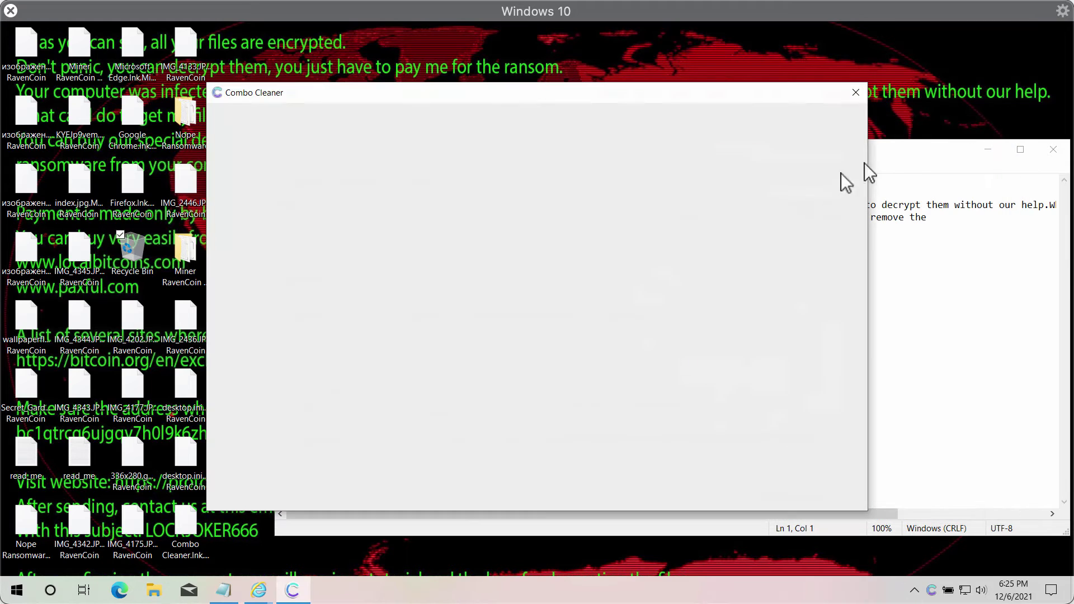
pyautogui.click(989, 150)
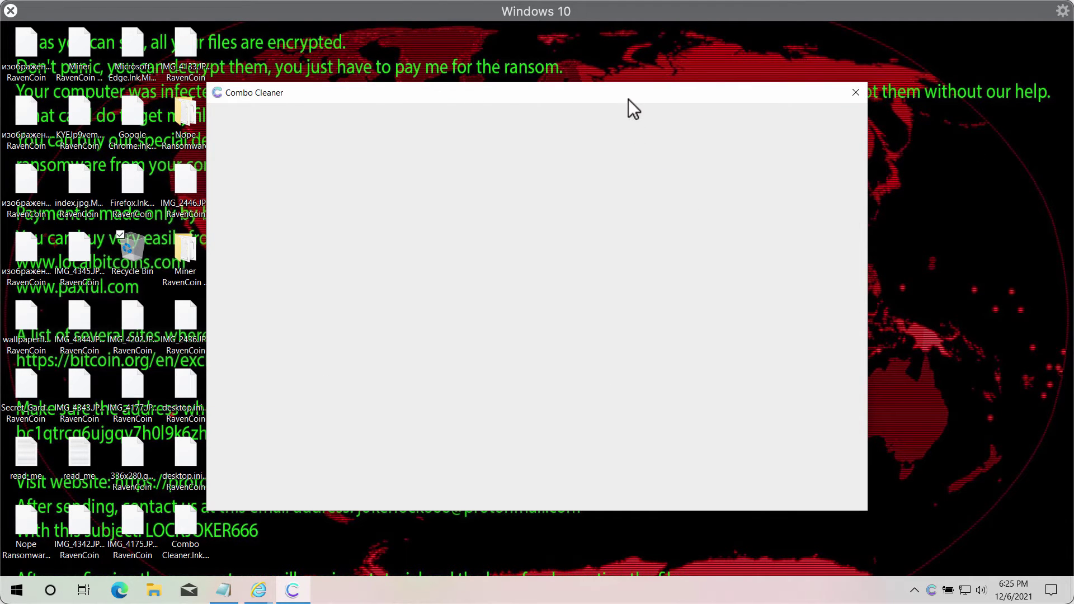
pyautogui.moveTo(628, 99); pyautogui.dragTo(662, 119)
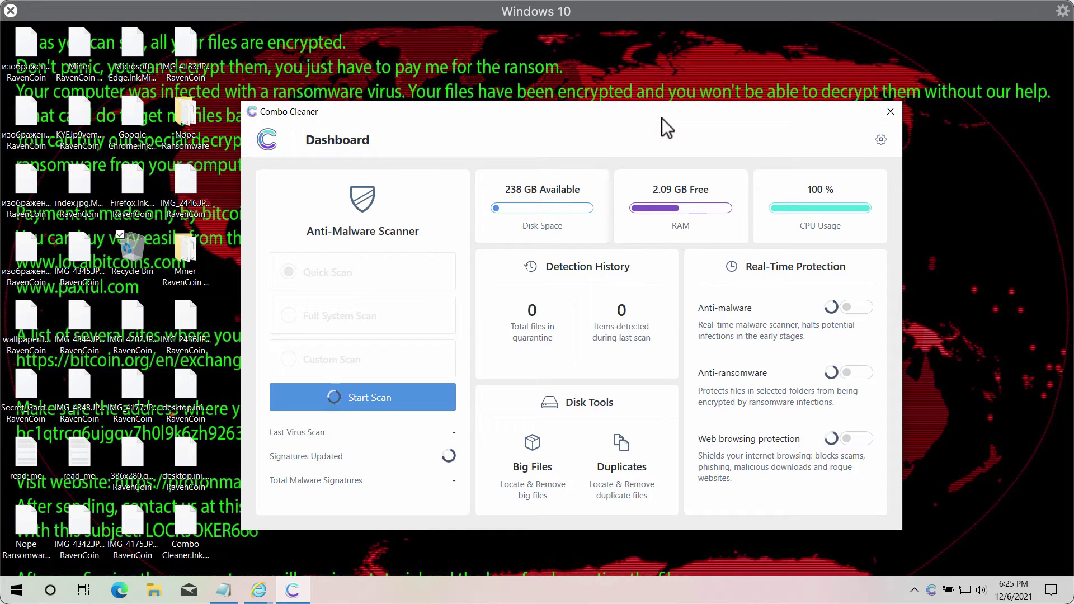
# Start a Quick Scan of the computer, view the General settings and return to the dashboard.
pyautogui.click(384, 394)
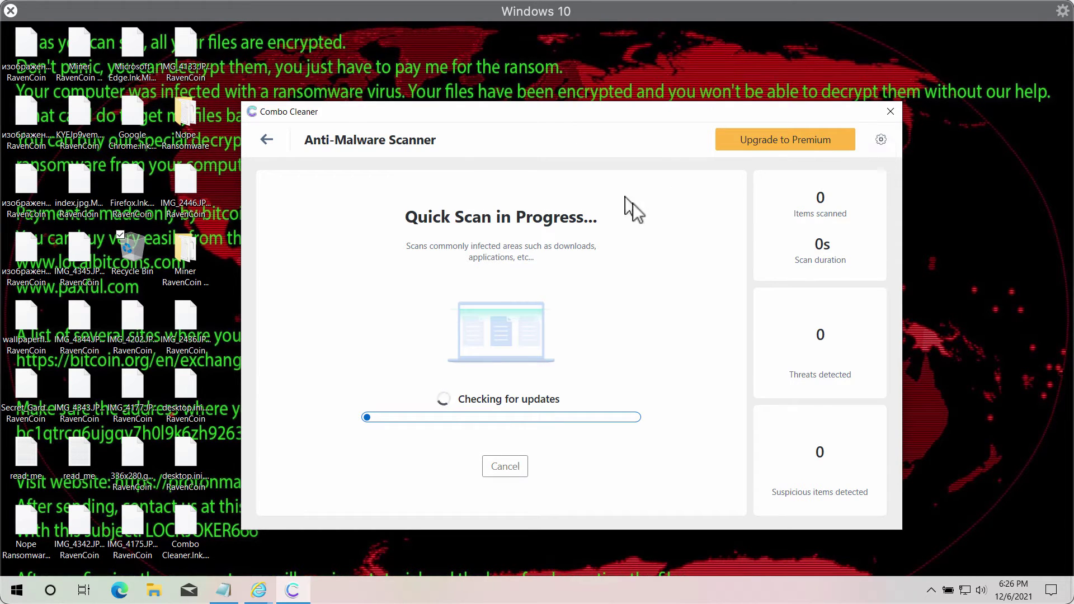
pyautogui.click(881, 141)
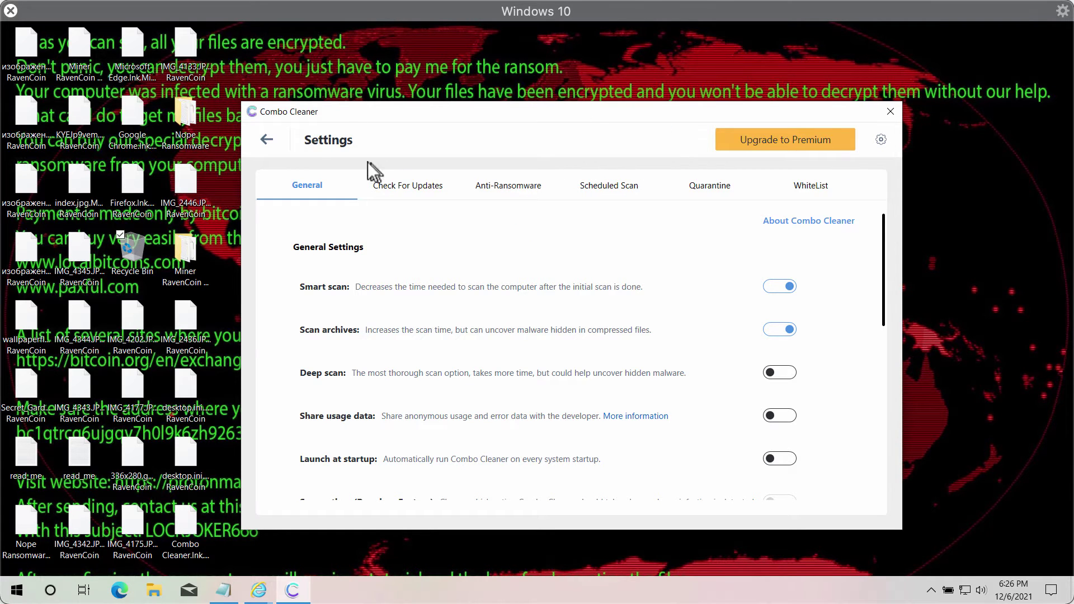
pyautogui.click(266, 140)
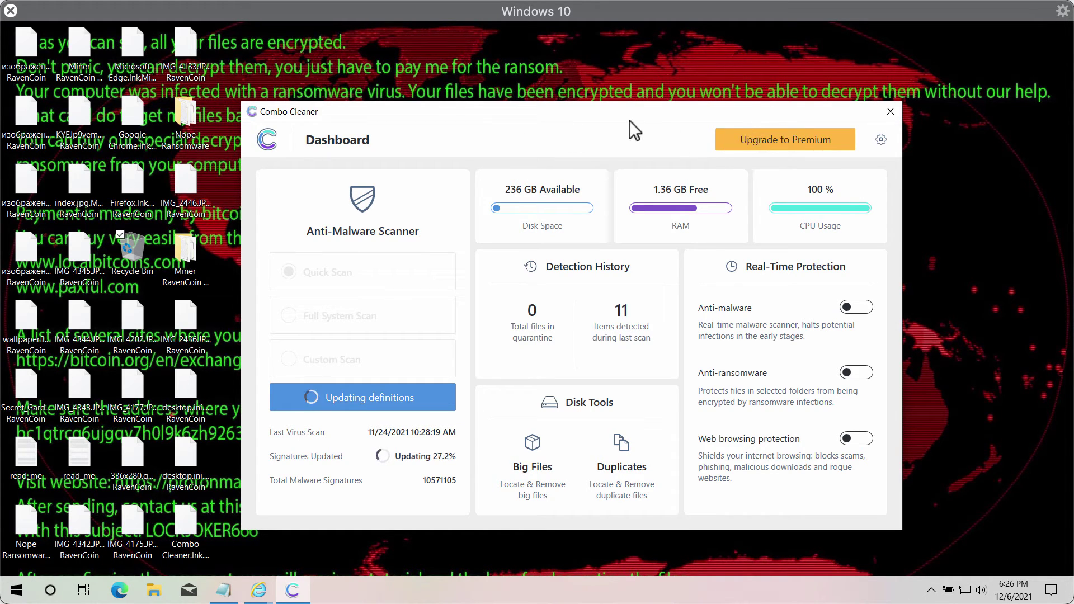
# Examine the Scheduled Scan, Quarantine, WhiteList and Anti-Ransomware settings and return to the dashboard.
pyautogui.click(877, 144)
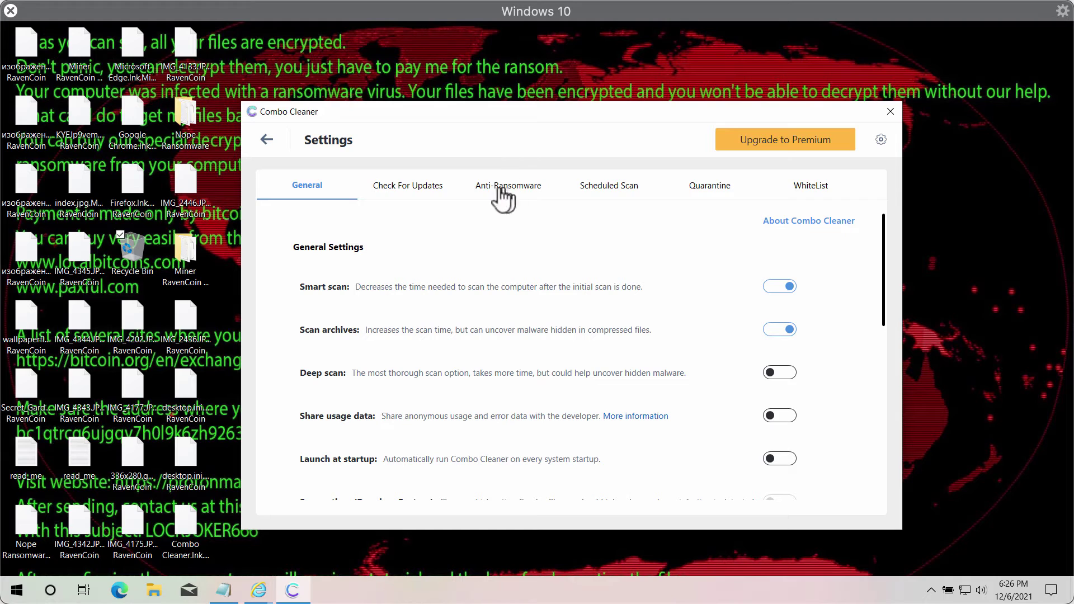
pyautogui.click(598, 199)
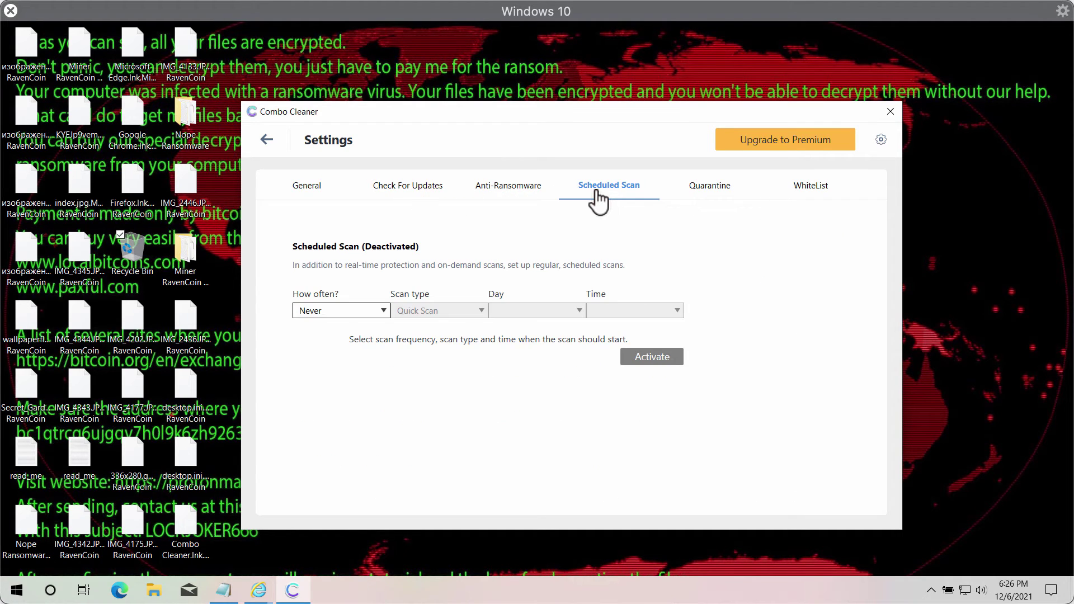
pyautogui.click(711, 199)
pyautogui.click(801, 184)
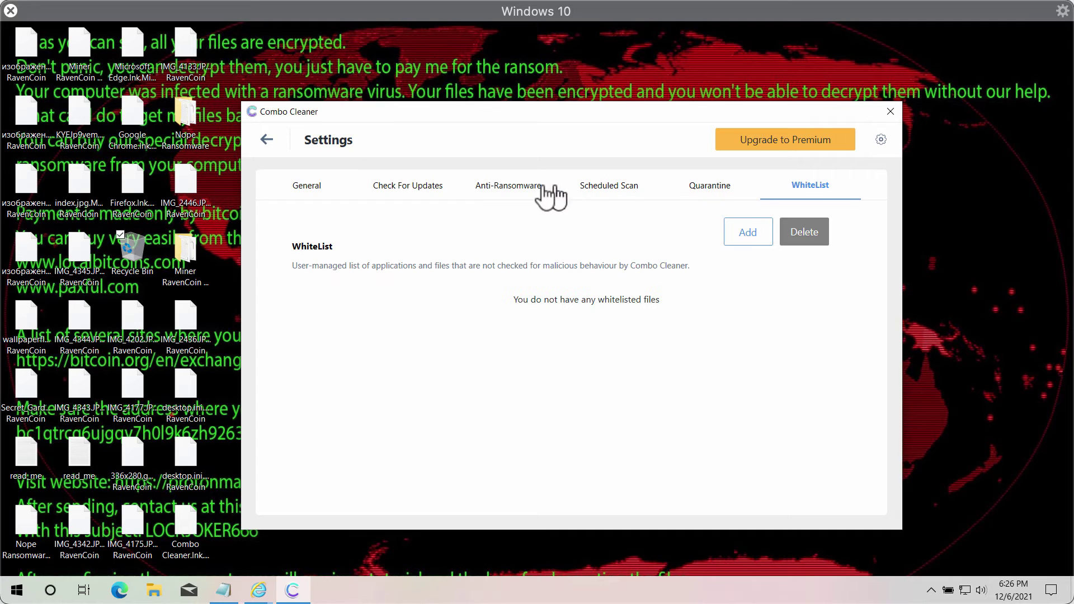
pyautogui.click(514, 190)
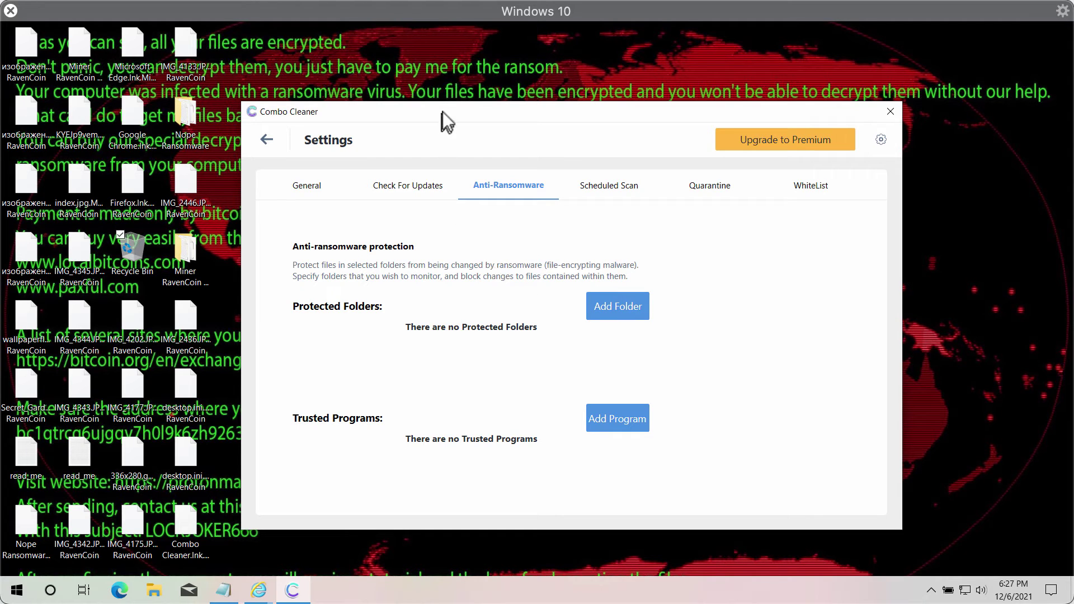
pyautogui.click(264, 144)
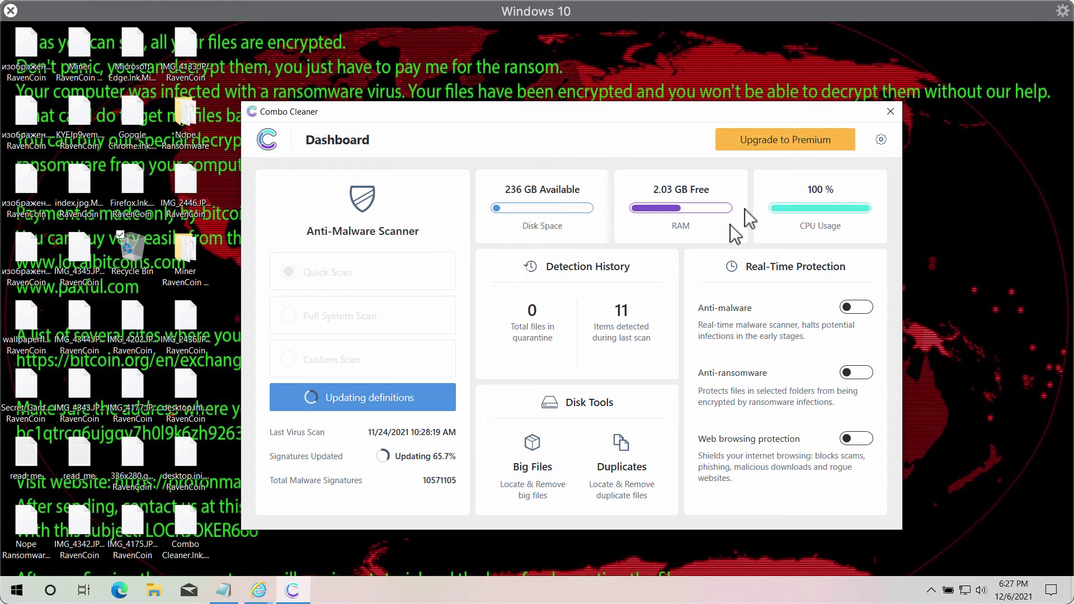
# Try to add a protected folder under the Anti-Ransomware settings and return to the dashboard.
pyautogui.click(881, 141)
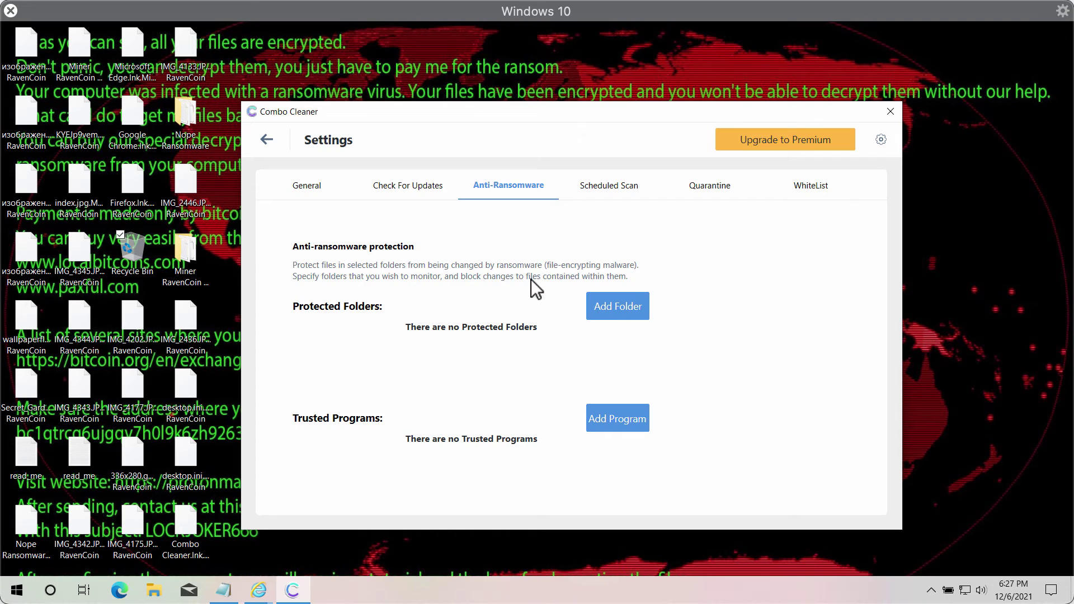
pyautogui.click(616, 312)
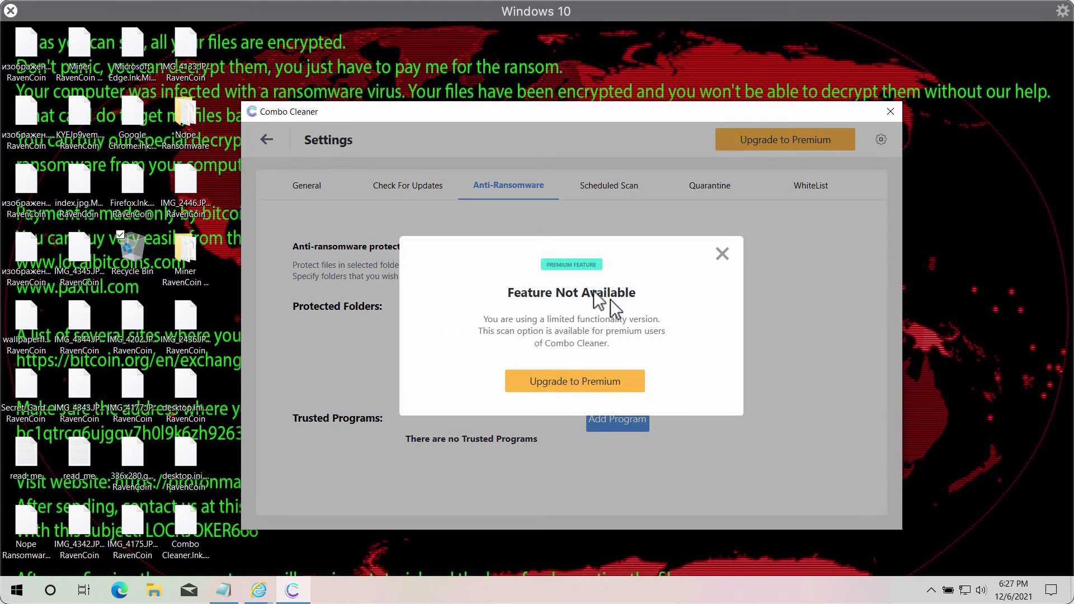
pyautogui.click(721, 255)
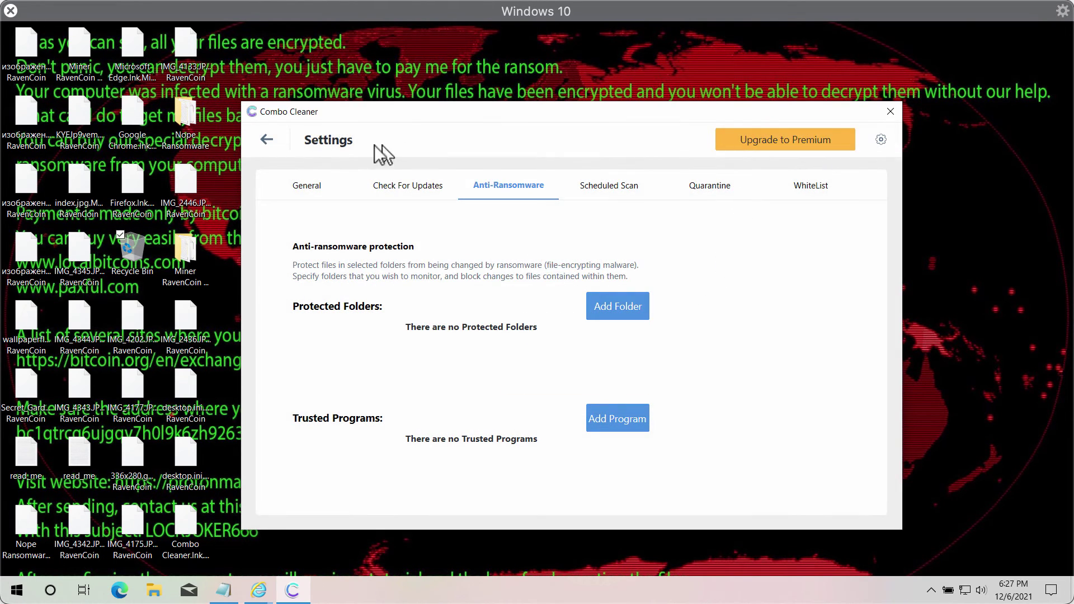
pyautogui.click(308, 188)
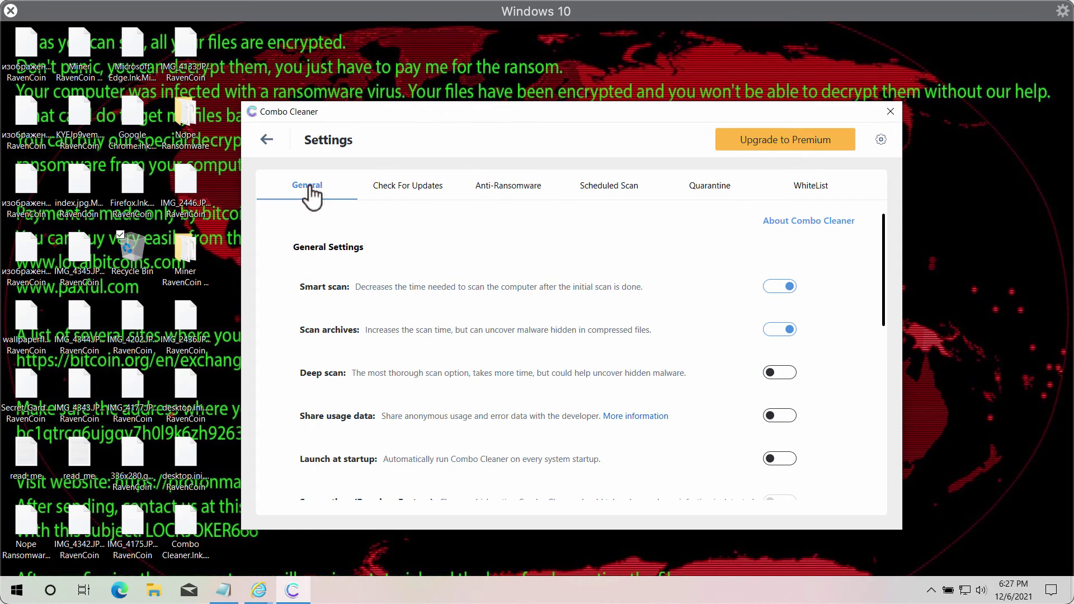
pyautogui.click(267, 140)
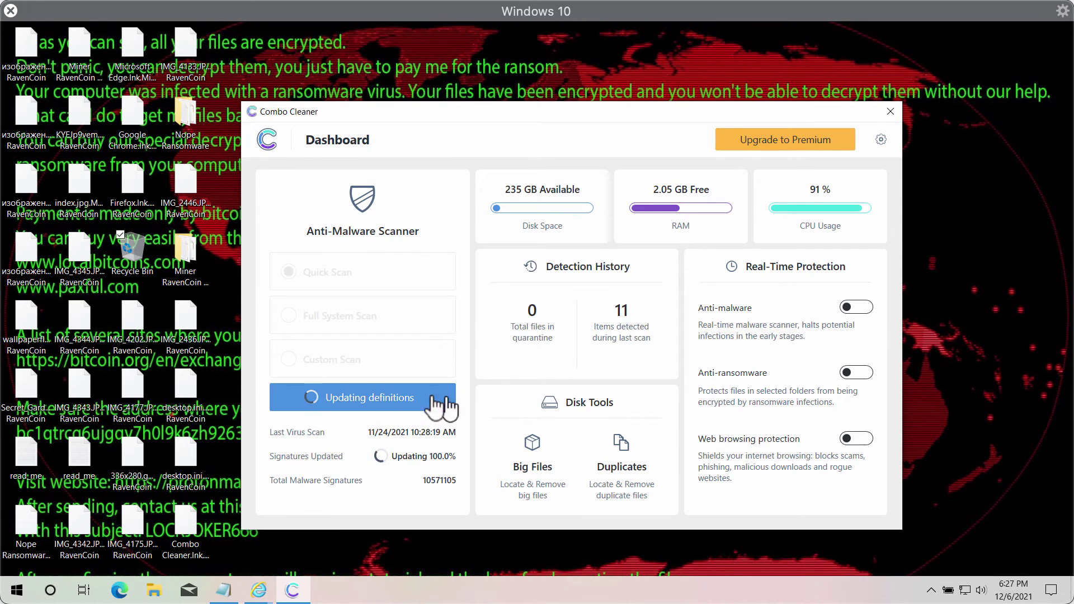
# Move the Combo Cleaner window away from the desktop icons and select the Miner RavenCoin Ransomware folder.
pyautogui.click(415, 399)
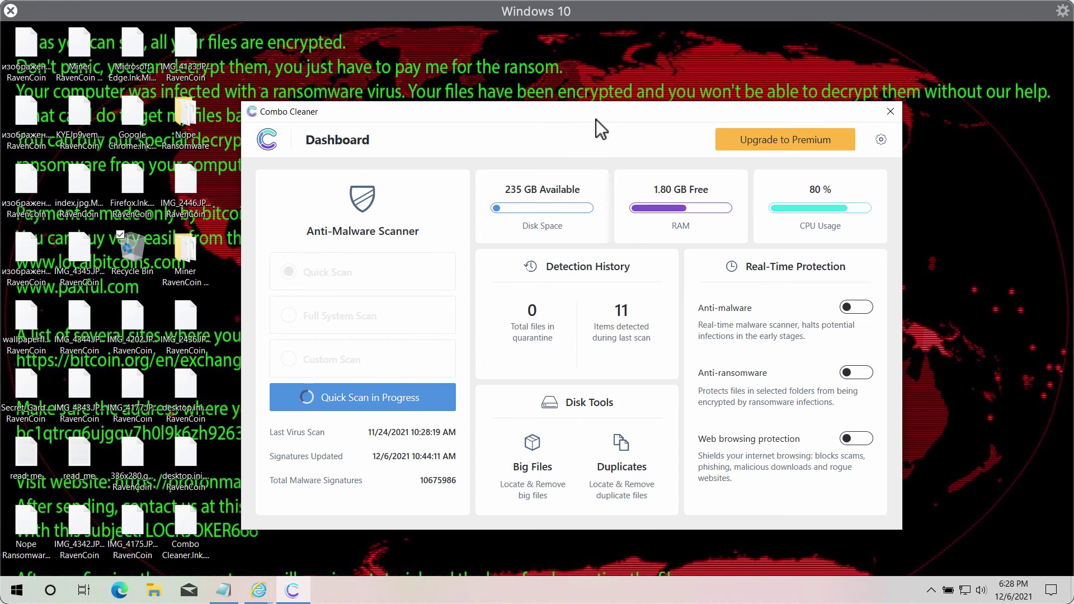
pyautogui.moveTo(596, 116); pyautogui.dragTo(623, 132)
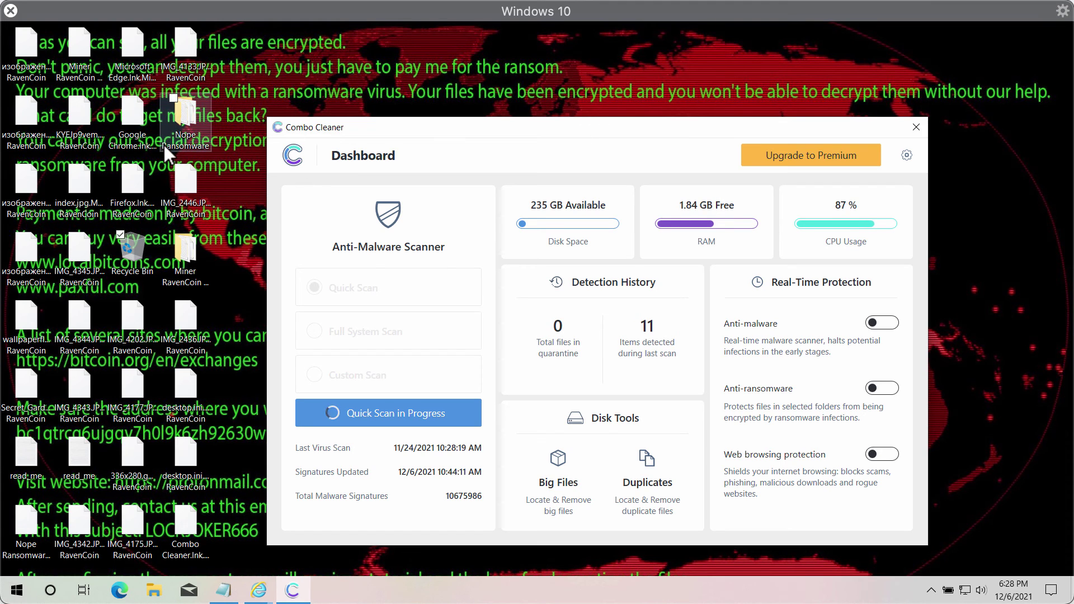
pyautogui.click(189, 263)
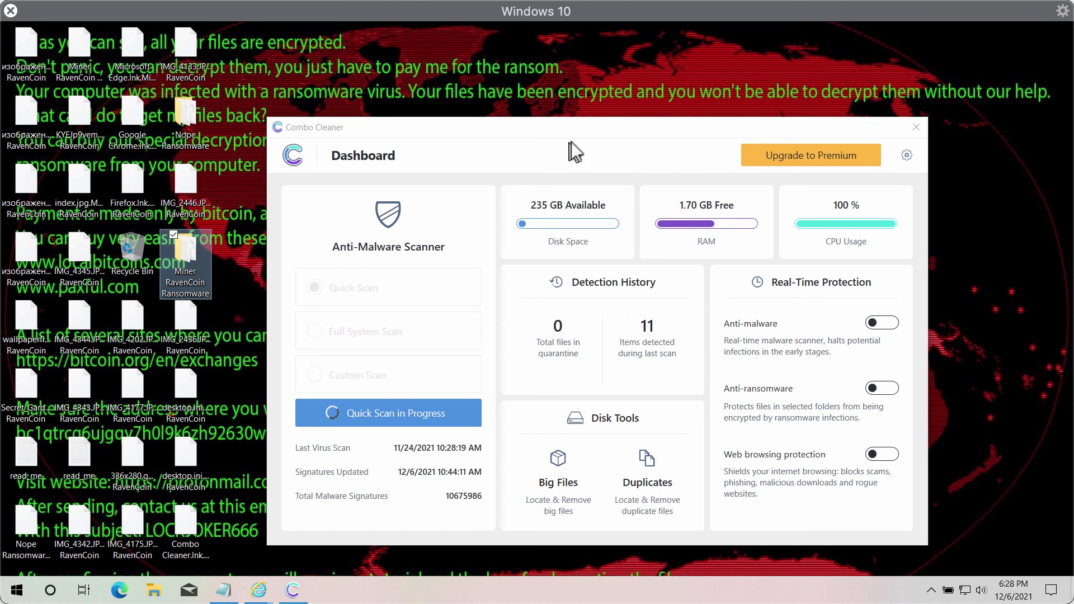
# Open the running Quick Scan's progress view and cancel the scan, confirming the cancellation.
pyautogui.click(456, 413)
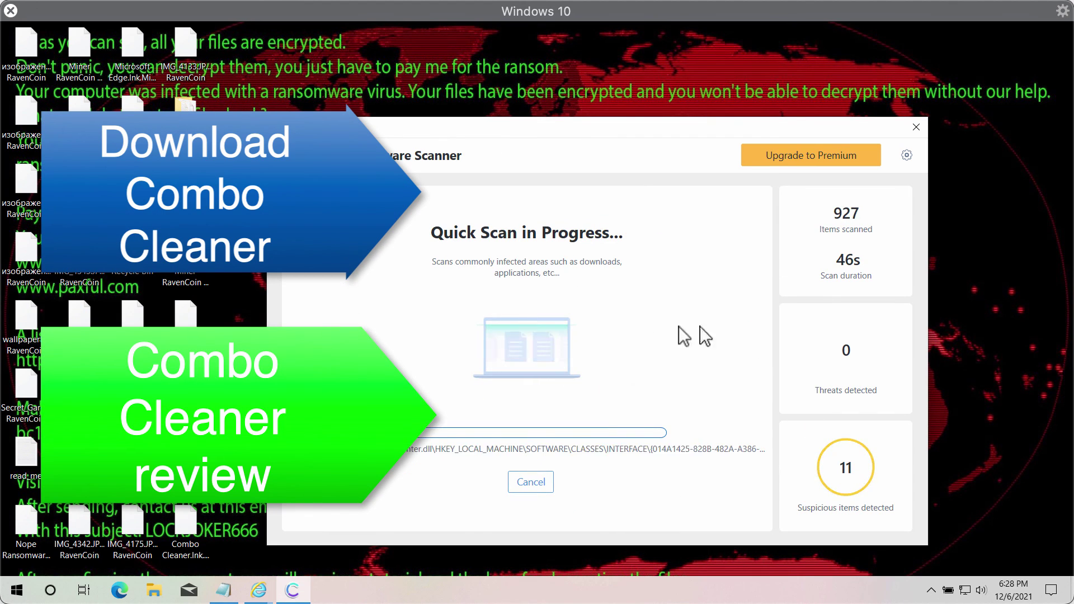
pyautogui.click(528, 481)
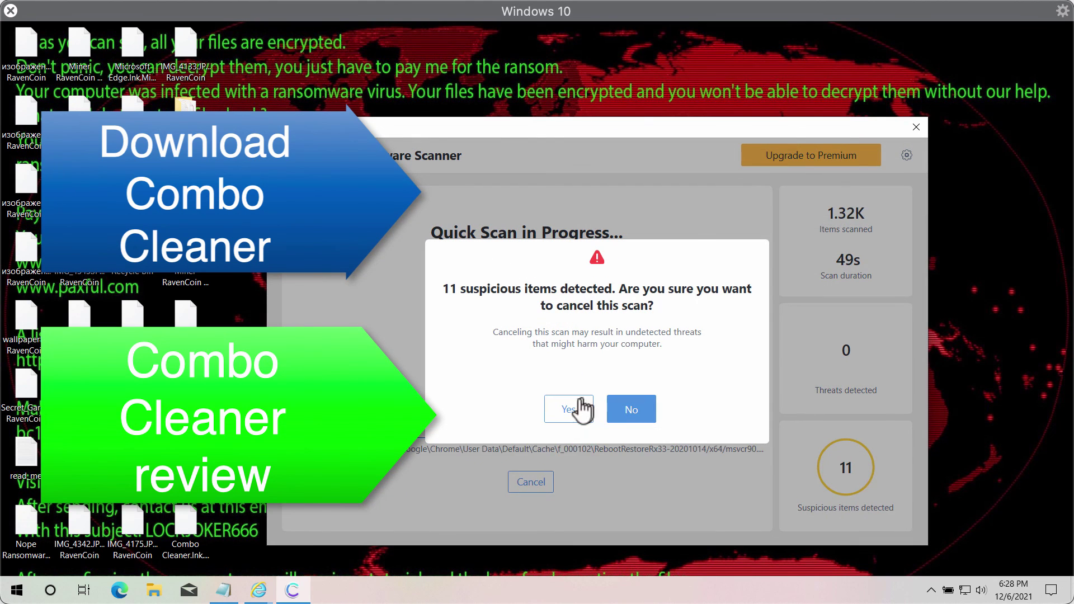
pyautogui.click(585, 423)
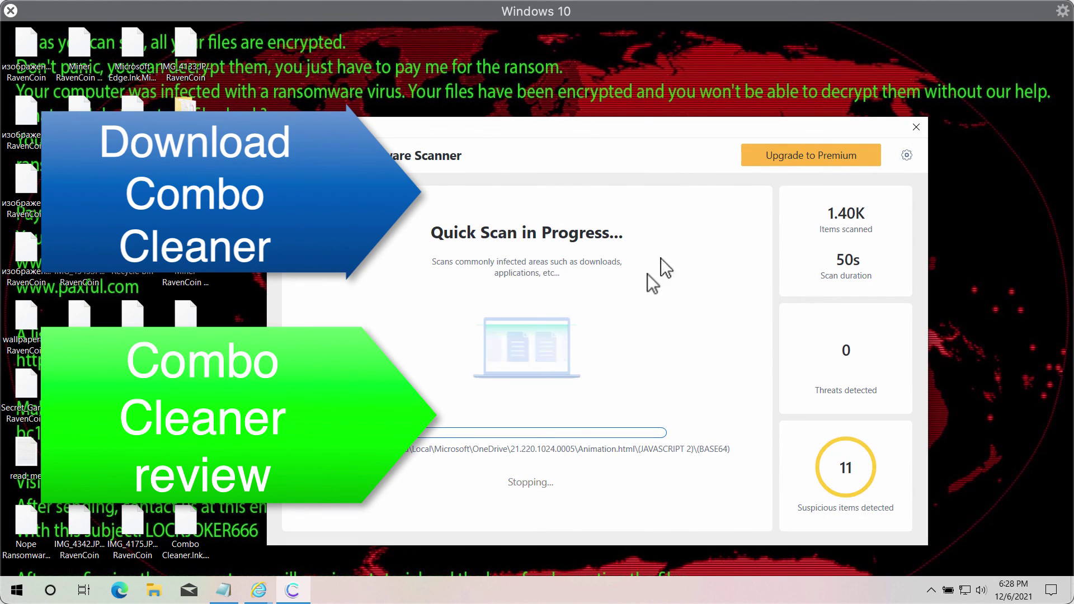